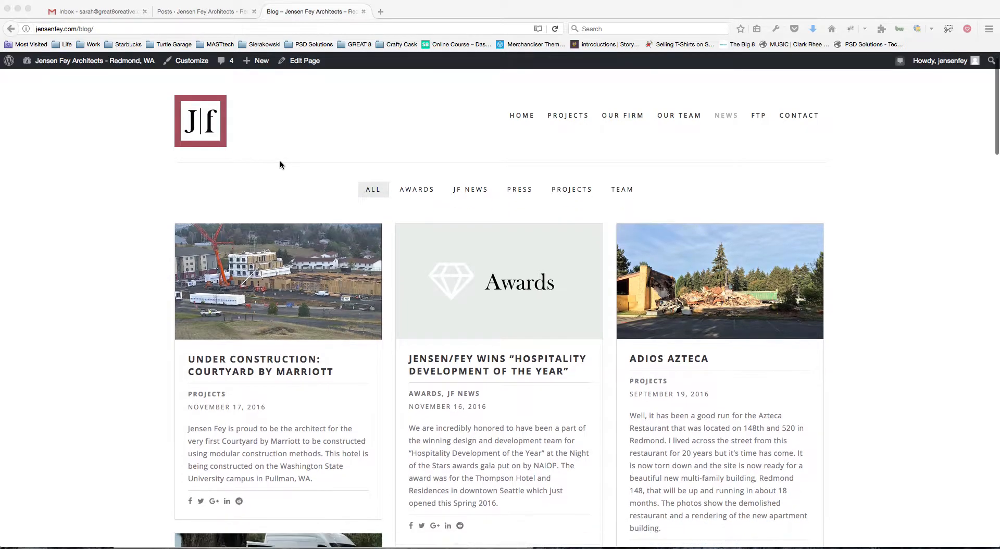
Step: Start a new blog post on the WordPress site and title it "Example Title"
{"action": "left_click", "coordinate": [207, 13]}
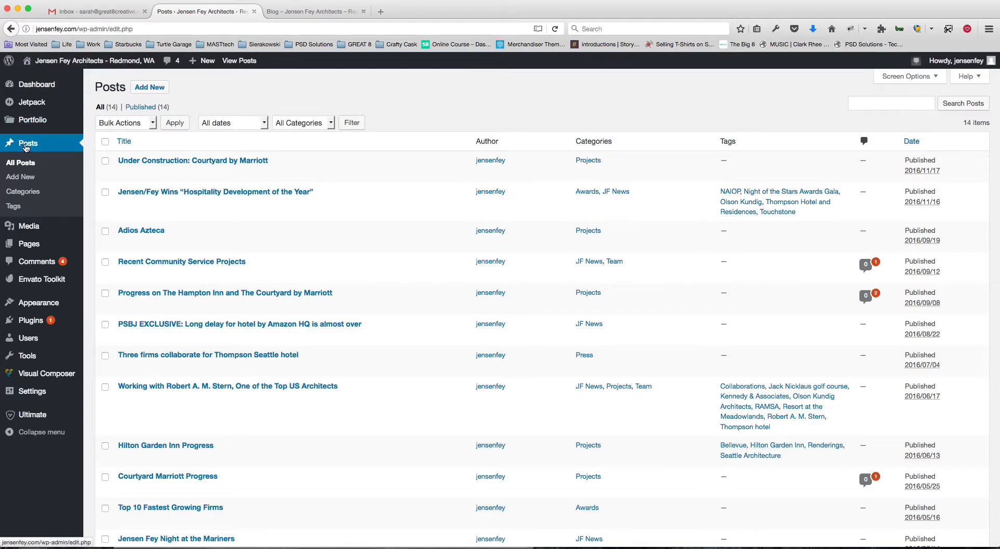
{"action": "left_click", "coordinate": [15, 180]}
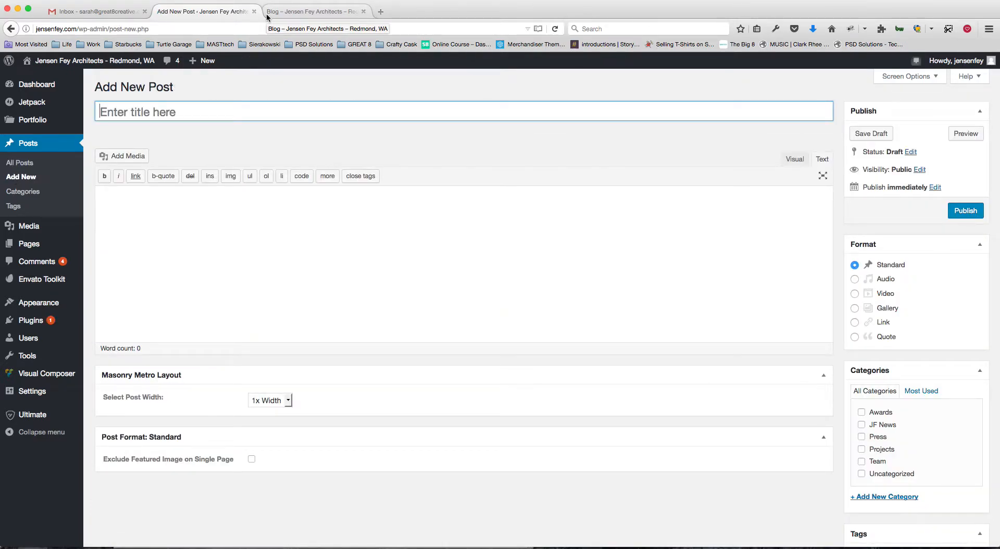
{"action": "left_click", "coordinate": [292, 12]}
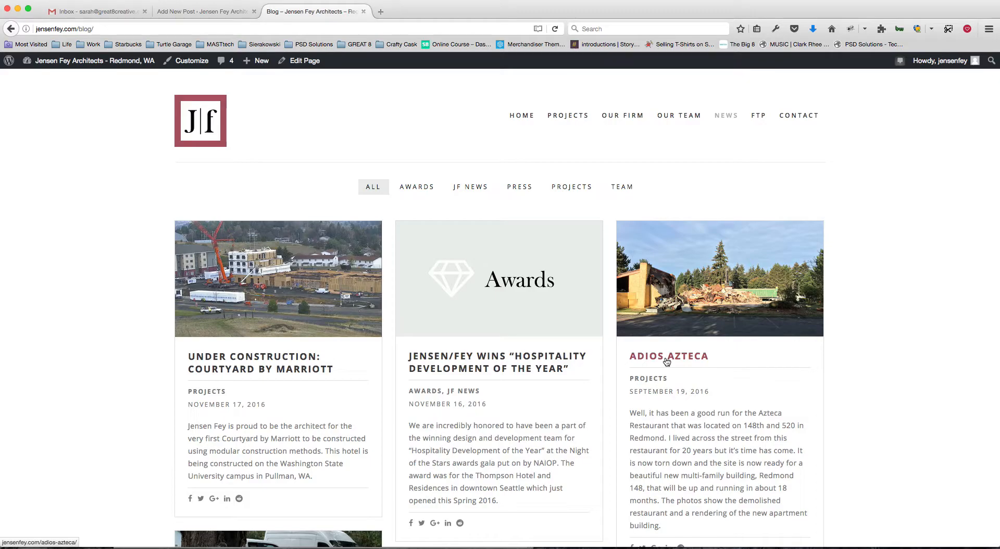
{"action": "left_click", "coordinate": [217, 11]}
{"action": "type", "text": "Example Title"}
{"action": "left_click", "coordinate": [205, 204]}
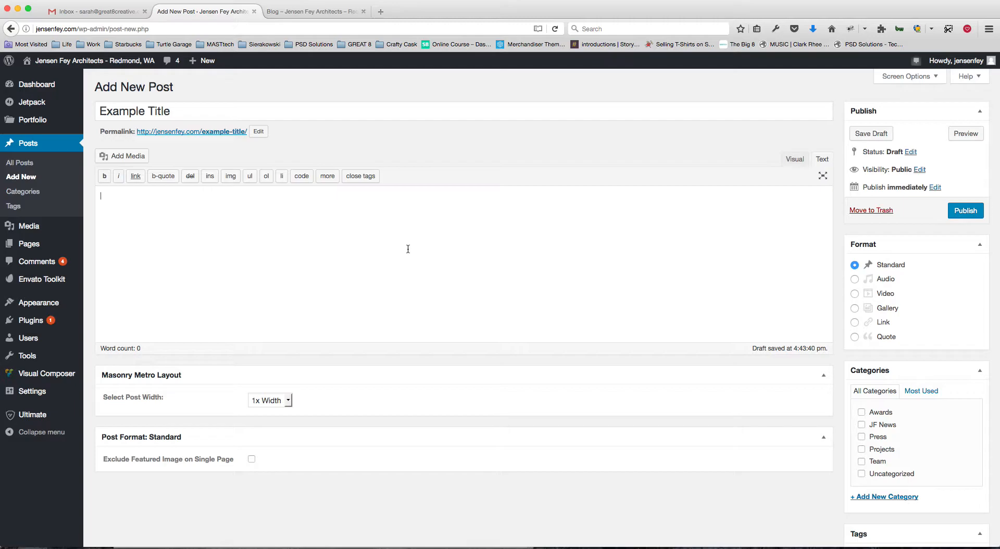
Step: Copy the two text paragraphs of the published article "Under Construction: Courtyard by Marriott" into the new post's body
{"action": "left_click", "coordinate": [311, 12]}
{"action": "left_click", "coordinate": [271, 372]}
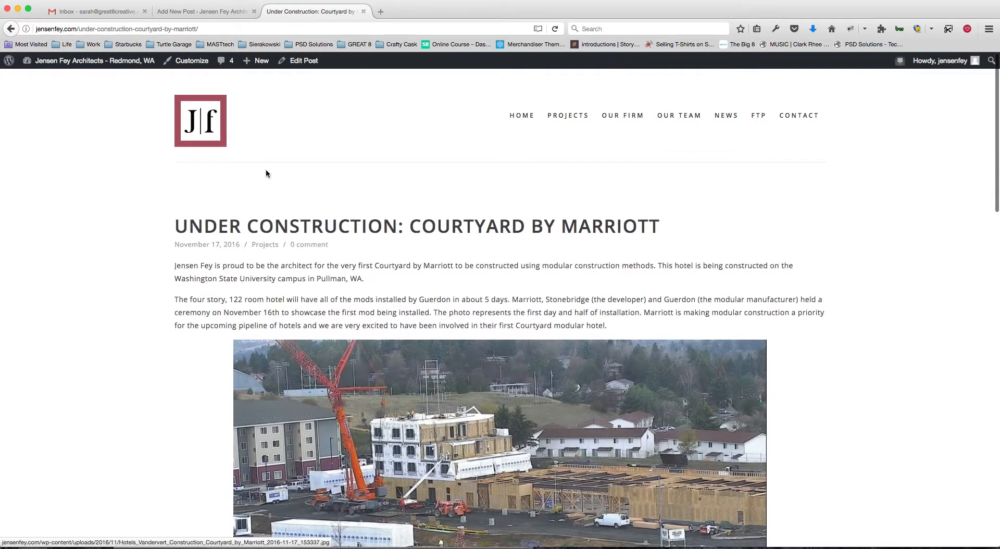
{"action": "left_click_drag", "start_coordinate": [174, 266], "coordinate": [609, 323]}
{"action": "key", "text": "super+c"}
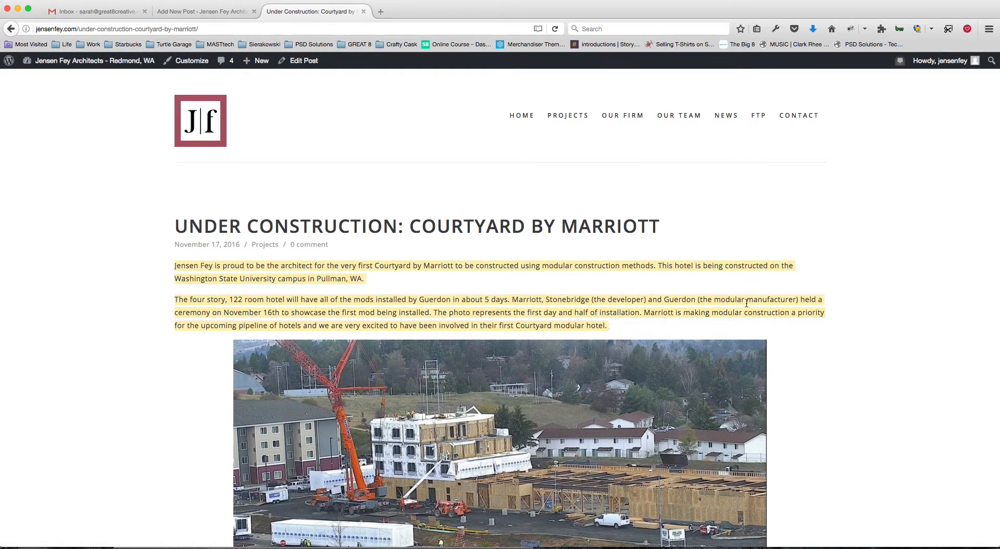
{"action": "scroll", "coordinate": [752, 303], "scroll_direction": "down", "scroll_amount": 2}
{"action": "scroll", "coordinate": [807, 260], "scroll_direction": "down", "scroll_amount": 6}
{"action": "scroll", "coordinate": [807, 264], "scroll_direction": "up", "scroll_amount": 7}
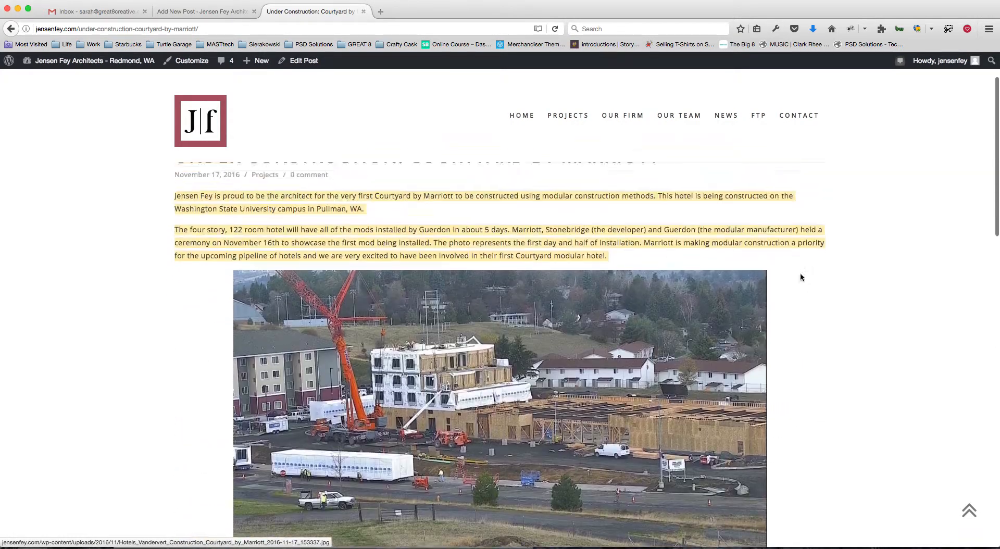
{"action": "left_click", "coordinate": [218, 14]}
{"action": "left_click", "coordinate": [202, 236]}
{"action": "key", "text": "super+v"}
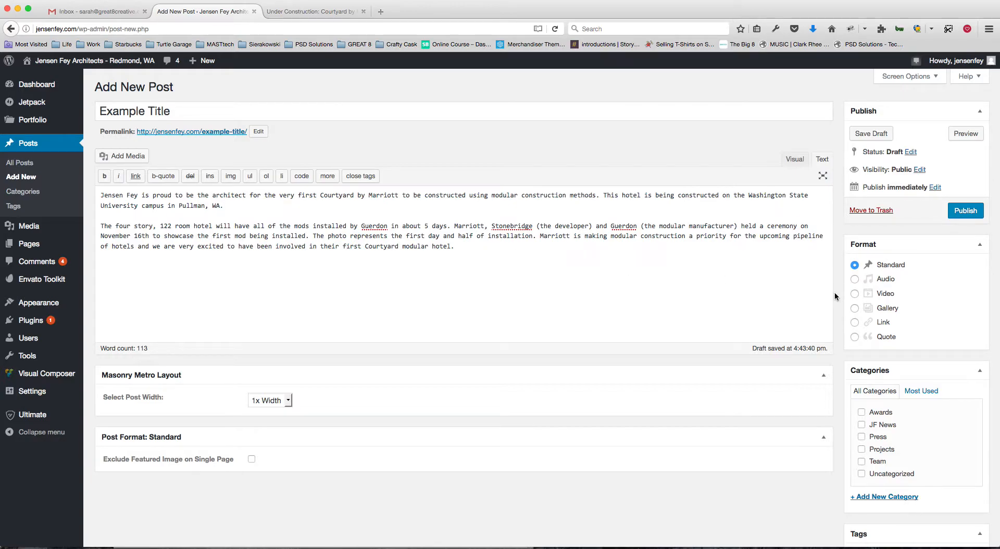
Step: Exclude the featured image from the post's single page
{"action": "scroll", "coordinate": [813, 262], "scroll_direction": "down", "scroll_amount": 4}
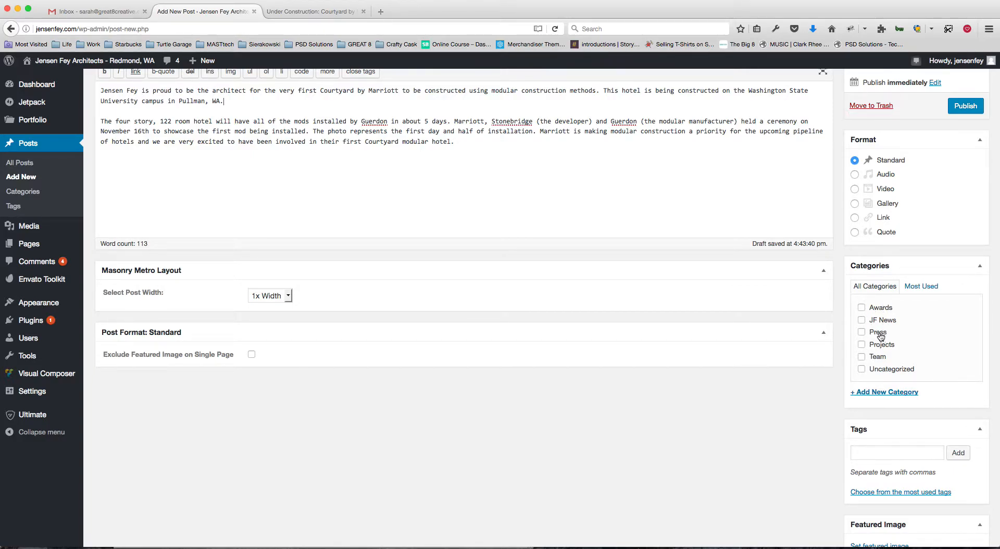
{"action": "scroll", "coordinate": [333, 401], "scroll_direction": "down", "scroll_amount": 3}
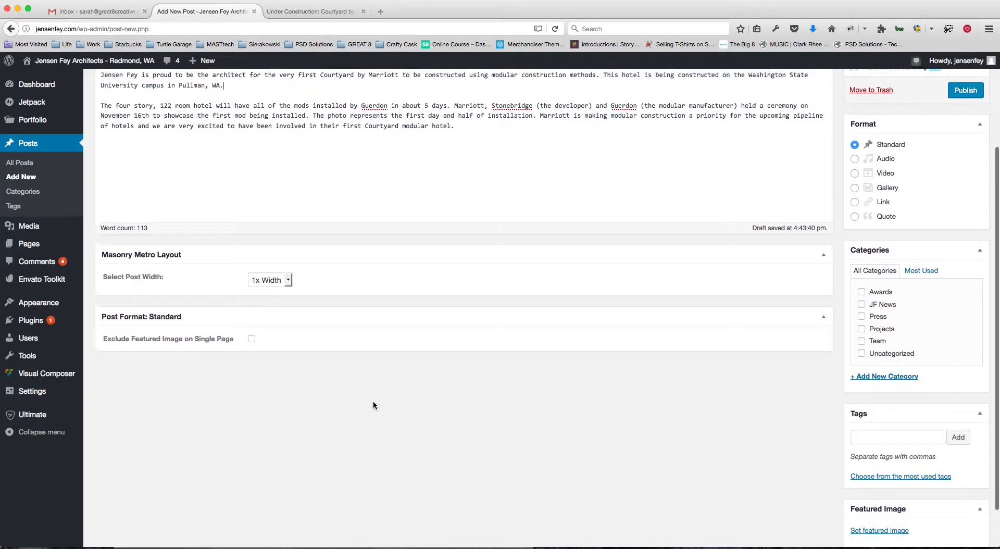
{"action": "scroll", "coordinate": [463, 405], "scroll_direction": "up", "scroll_amount": 5}
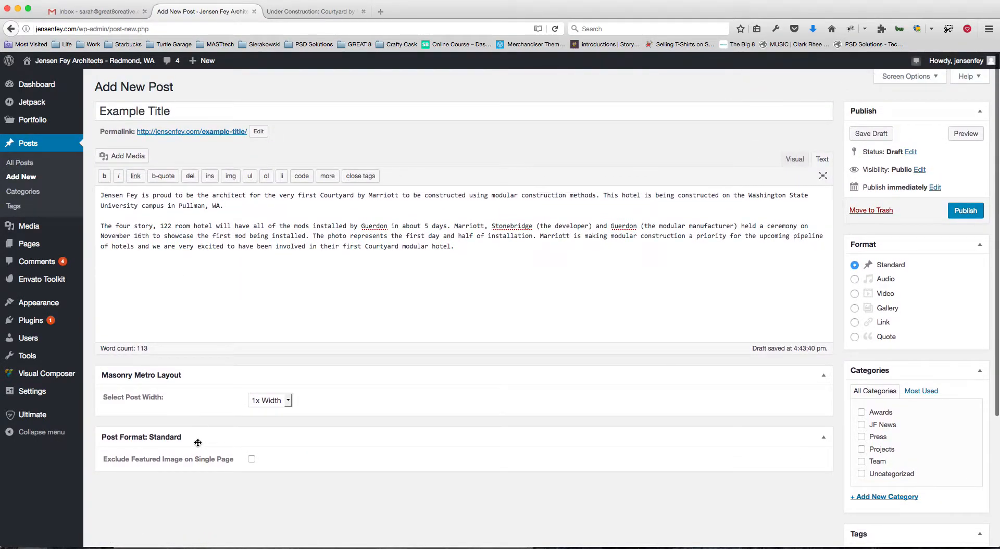
{"action": "left_click", "coordinate": [252, 460]}
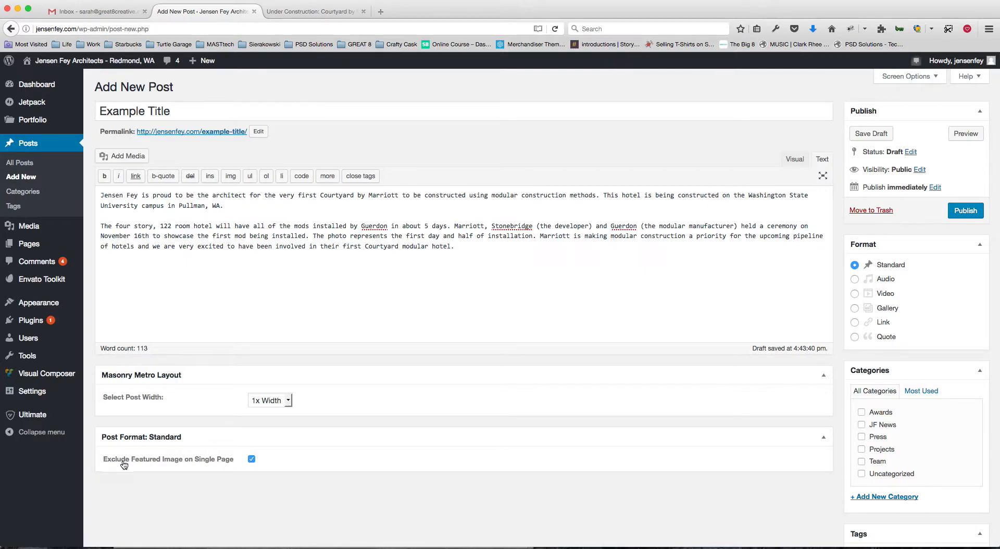
{"action": "left_click", "coordinate": [189, 269]}
{"action": "scroll", "coordinate": [418, 249], "scroll_direction": "down", "scroll_amount": 1}
{"action": "left_click", "coordinate": [434, 244]}
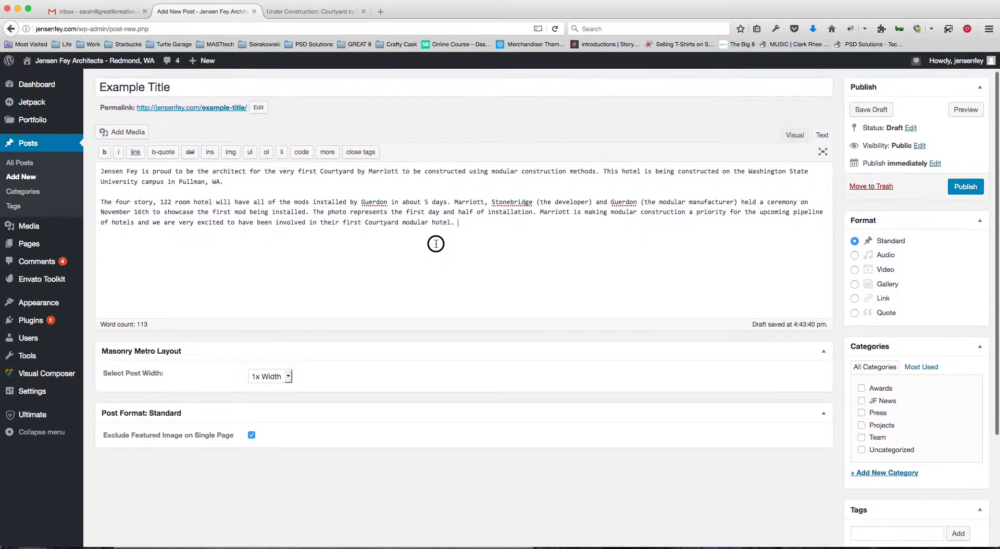
Step: Examine the article thumbnails on the site's News page and check the dimensions of JensenFey-Awards.png in Finder
{"action": "scroll", "coordinate": [706, 251], "scroll_direction": "down", "scroll_amount": 5}
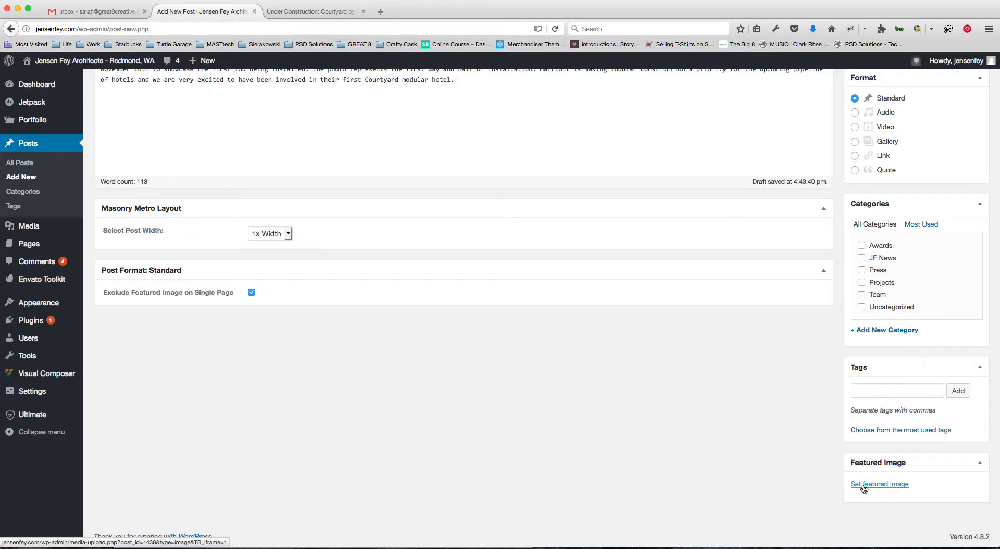
{"action": "left_click", "coordinate": [299, 11]}
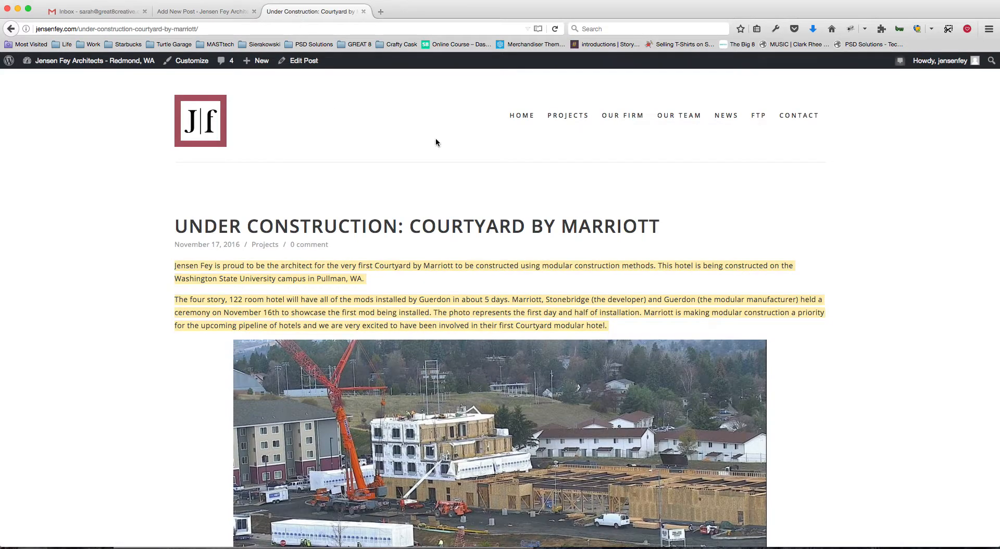
{"action": "left_click", "coordinate": [727, 118]}
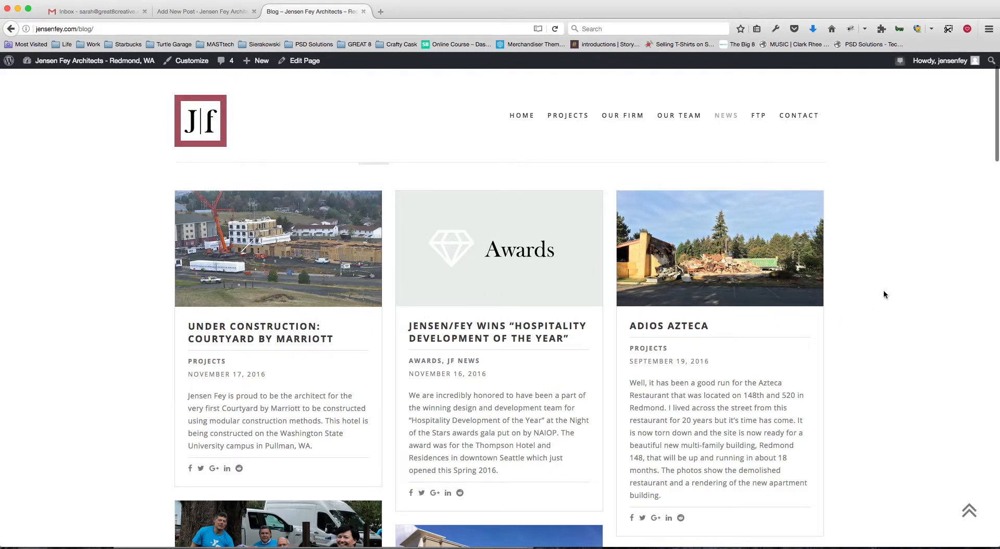
{"action": "scroll", "coordinate": [912, 260], "scroll_direction": "down", "scroll_amount": 5}
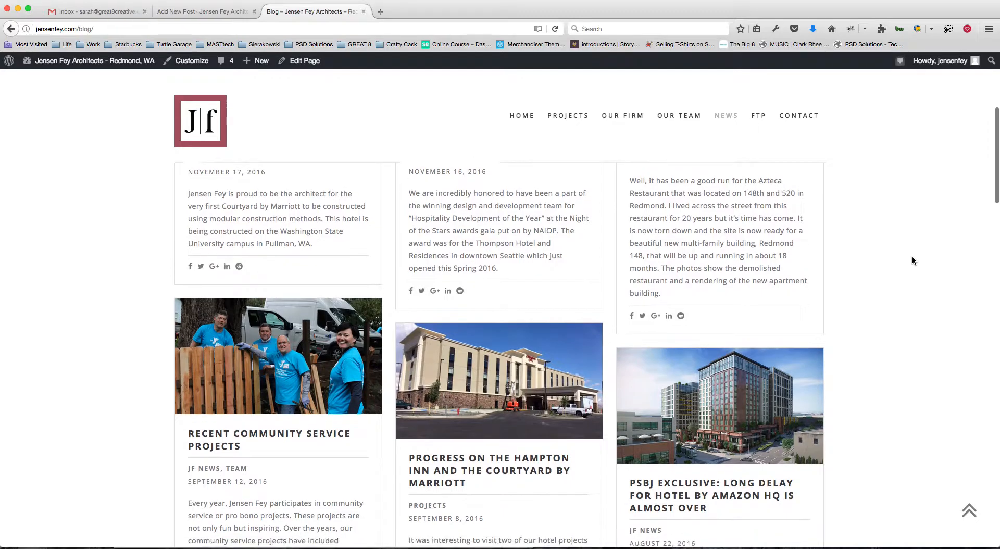
{"action": "scroll", "coordinate": [694, 216], "scroll_direction": "down", "scroll_amount": 4}
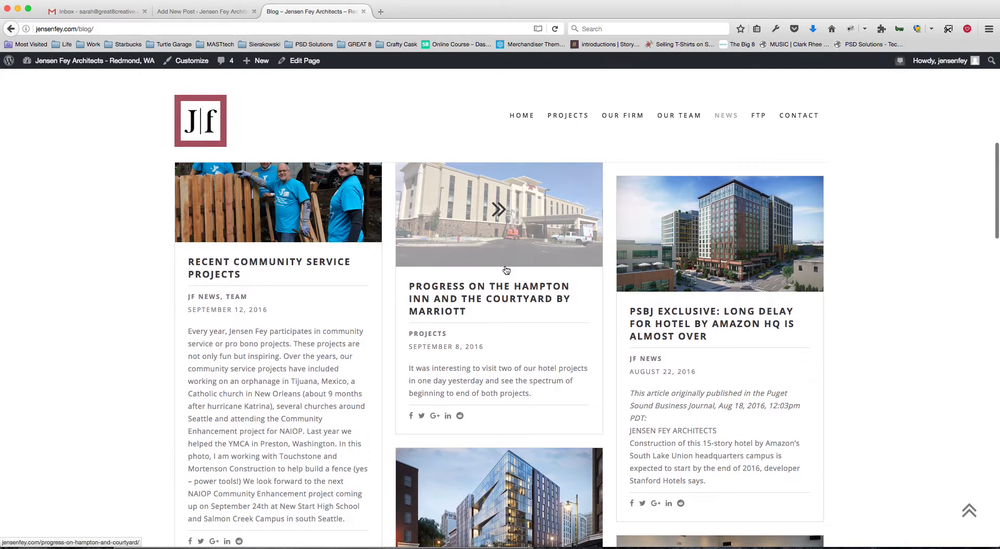
{"action": "key", "text": "super+Tab"}
{"action": "left_click", "coordinate": [359, 265]}
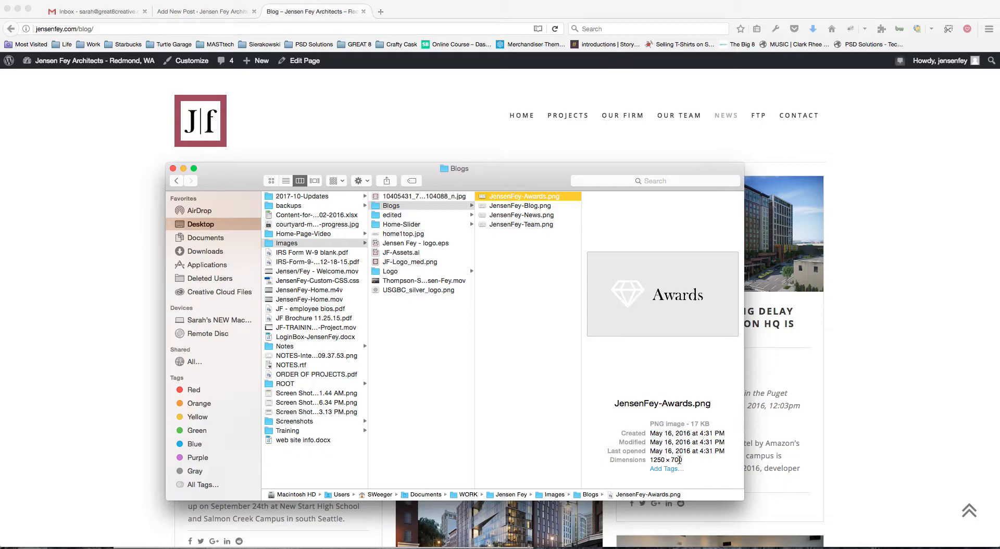
{"action": "left_click", "coordinate": [901, 286]}
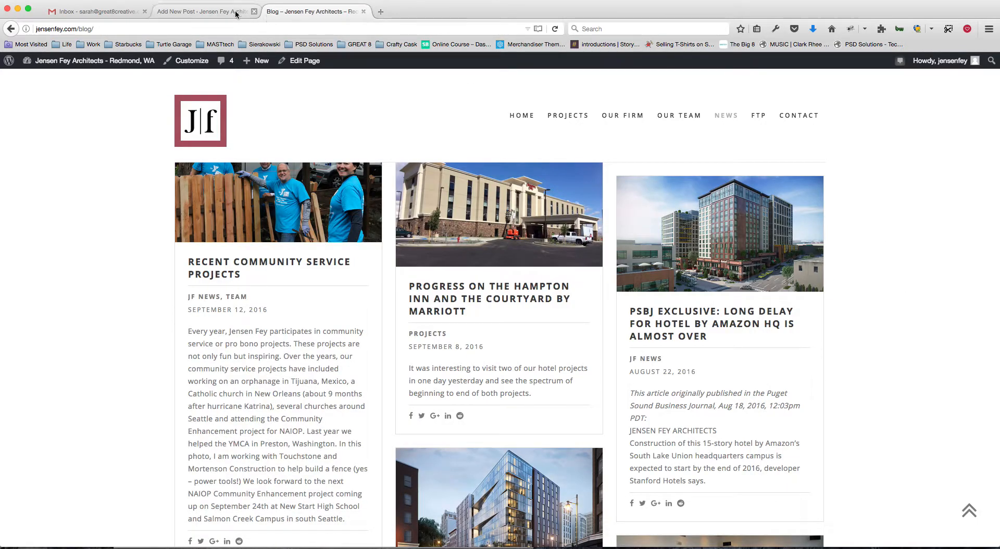
Step: Upload JensenFey-Awards.png from the Images > Blogs folder and set it as the new post's featured image
{"action": "left_click", "coordinate": [240, 14]}
{"action": "scroll", "coordinate": [547, 178], "scroll_direction": "up", "scroll_amount": 5}
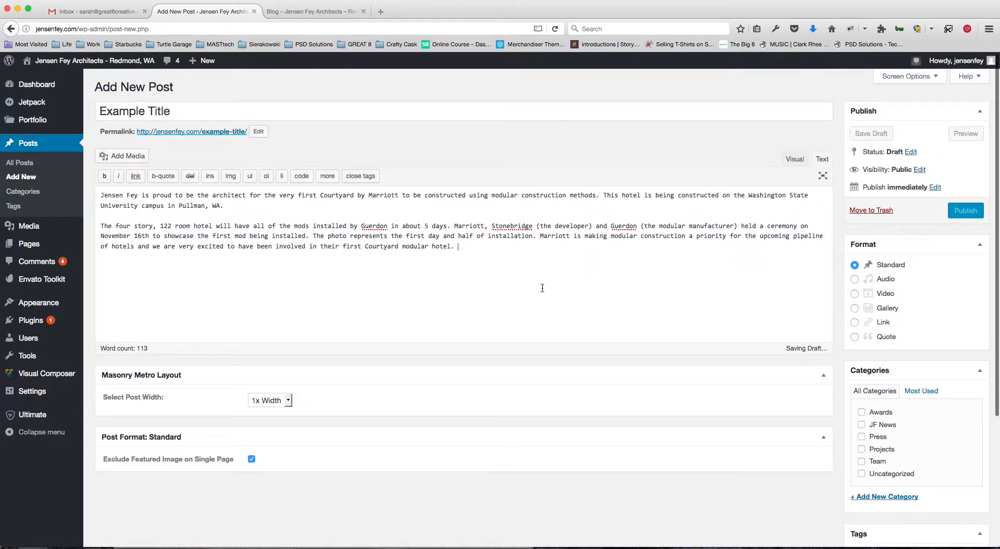
{"action": "scroll", "coordinate": [547, 286], "scroll_direction": "down", "scroll_amount": 3}
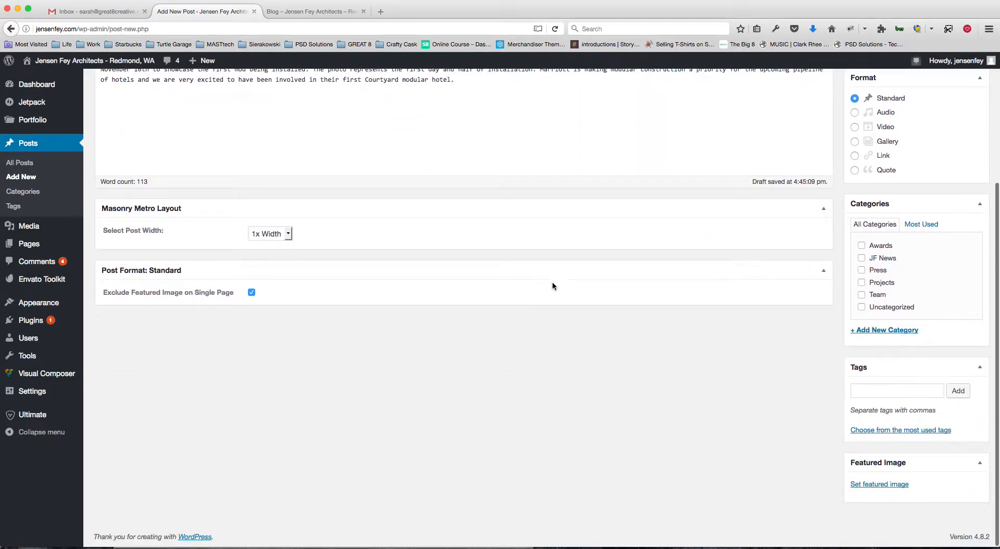
{"action": "left_click", "coordinate": [874, 485]}
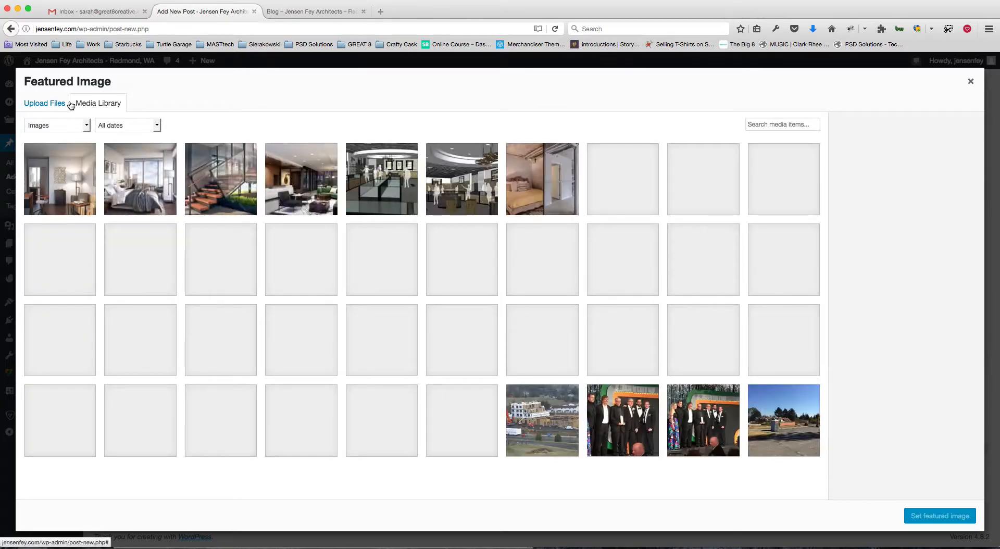
{"action": "left_click", "coordinate": [50, 104]}
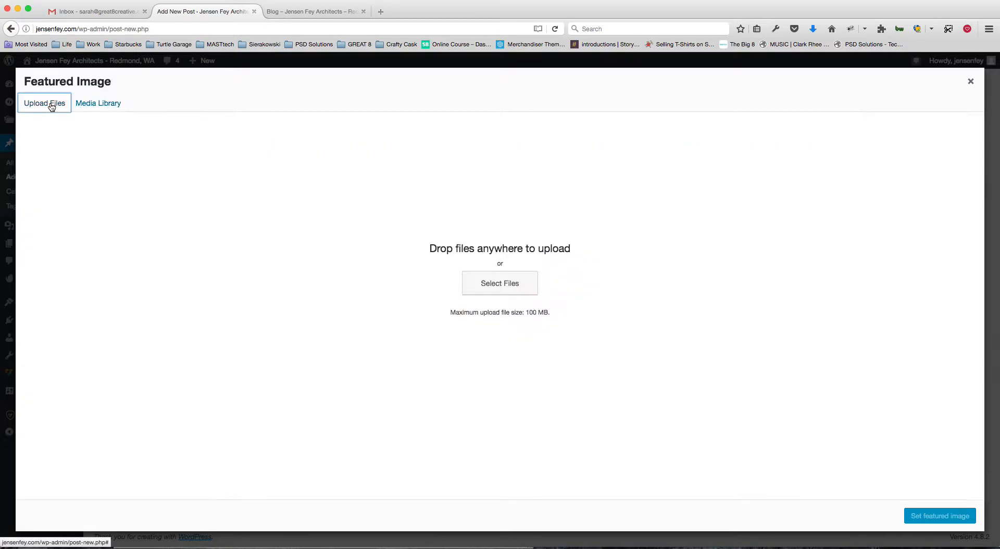
{"action": "left_click", "coordinate": [528, 285]}
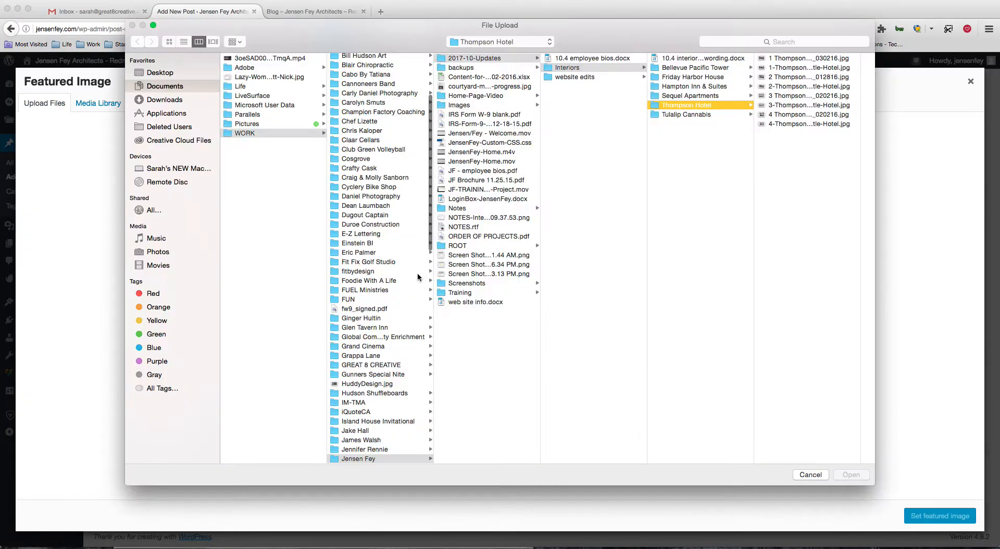
{"action": "left_click", "coordinate": [474, 105]}
{"action": "left_click", "coordinate": [573, 68]}
{"action": "left_click", "coordinate": [680, 58]}
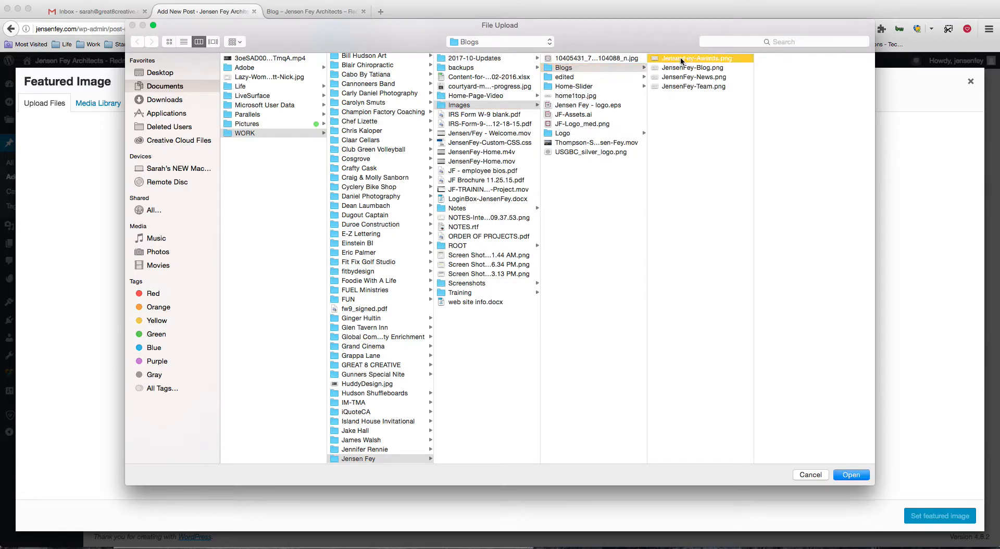
{"action": "left_click", "coordinate": [851, 474]}
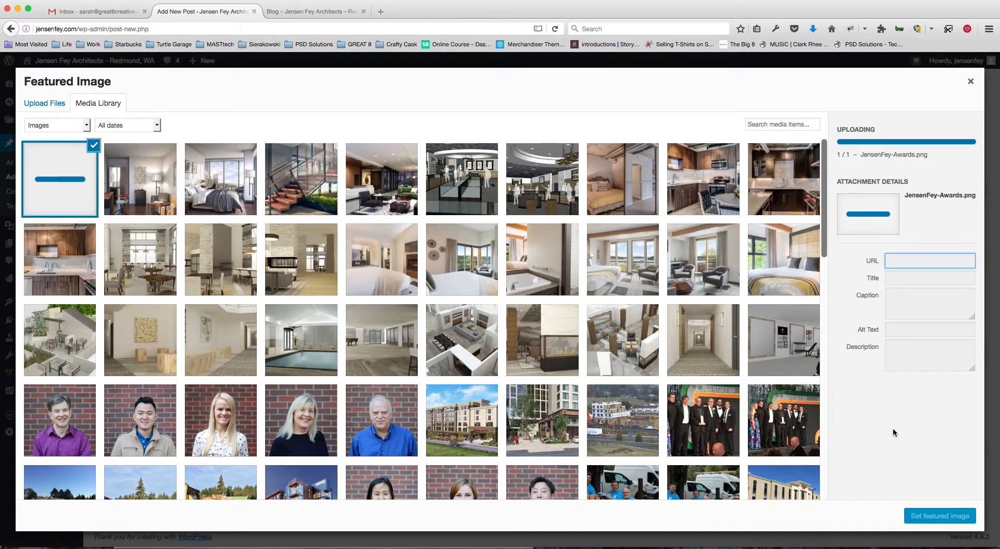
{"action": "left_click", "coordinate": [939, 517]}
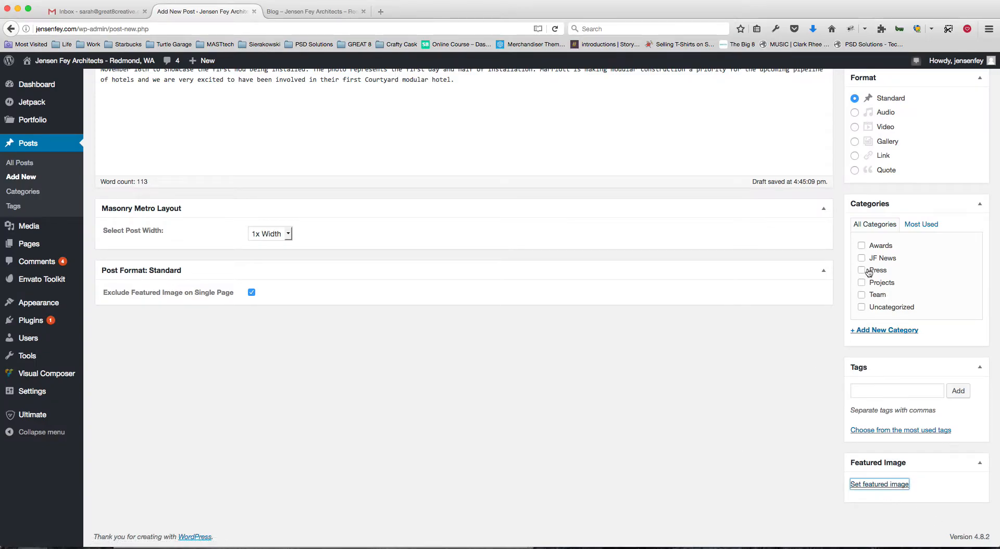
Step: Select JensenFey-Awards.png from the media library for insertion after the last paragraph of the post's body
{"action": "left_click", "coordinate": [429, 425]}
{"action": "scroll", "coordinate": [429, 426], "scroll_direction": "up", "scroll_amount": 5}
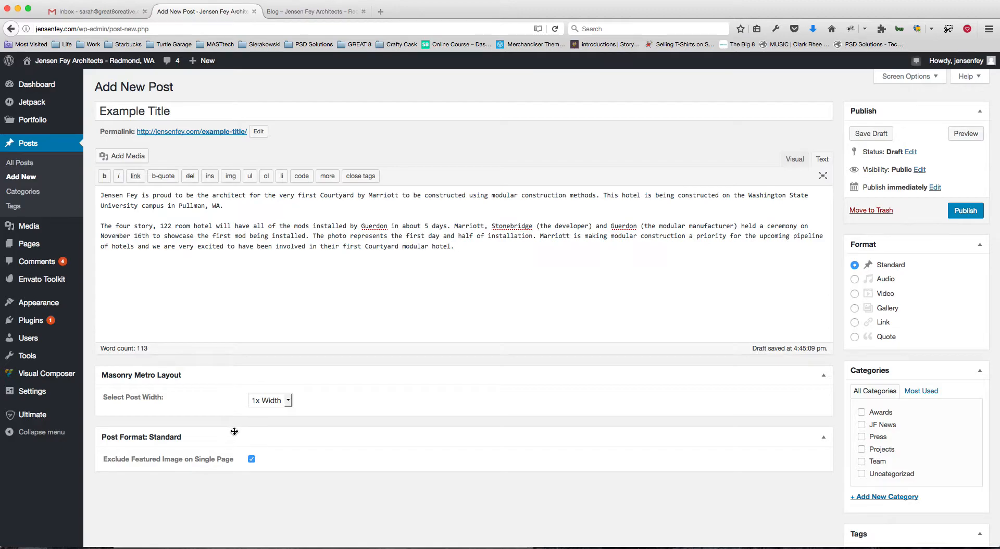
{"action": "left_click", "coordinate": [529, 302]}
{"action": "scroll", "coordinate": [524, 297], "scroll_direction": "down", "scroll_amount": 1}
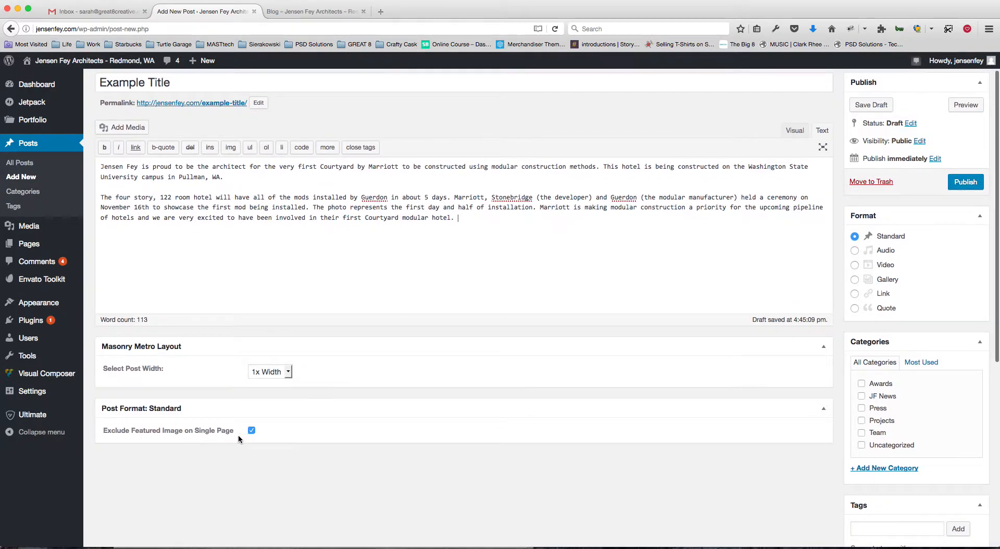
{"action": "scroll", "coordinate": [510, 457], "scroll_direction": "down", "scroll_amount": 2}
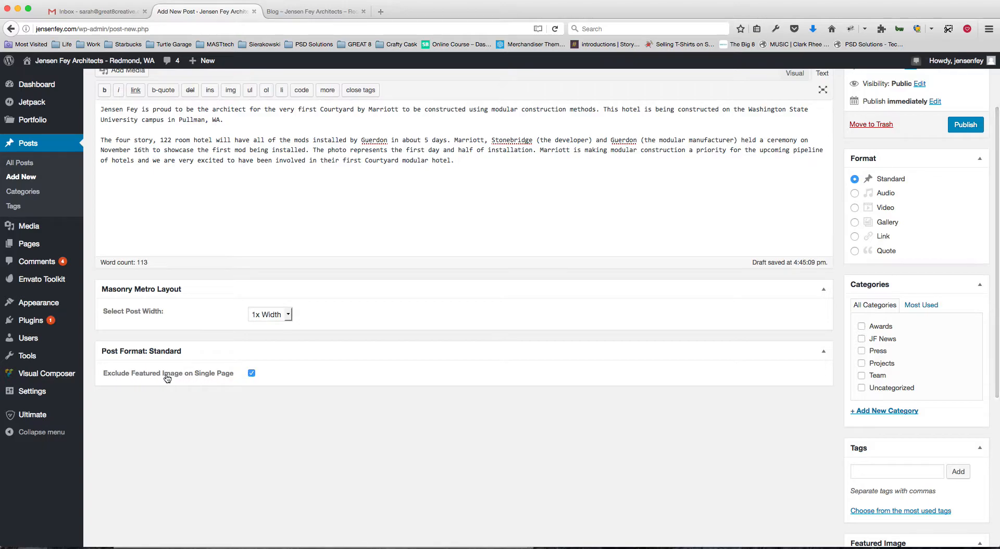
{"action": "scroll", "coordinate": [325, 407], "scroll_direction": "down", "scroll_amount": 1}
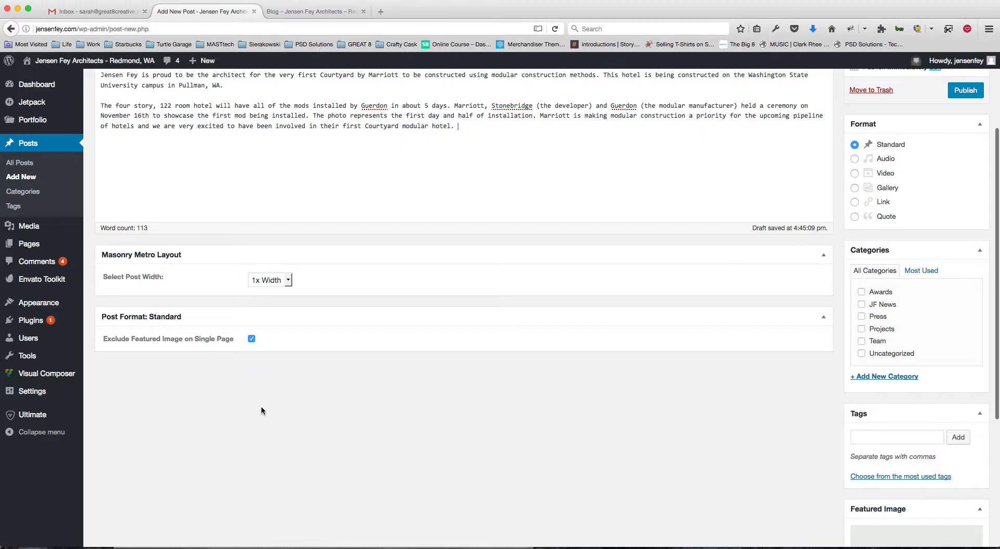
{"action": "scroll", "coordinate": [264, 410], "scroll_direction": "up", "scroll_amount": 3}
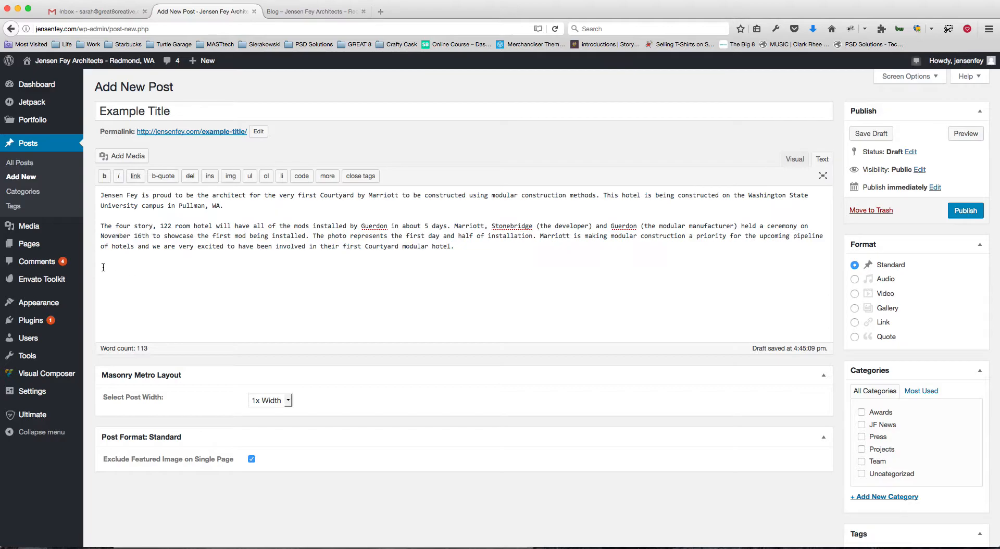
{"action": "left_click", "coordinate": [116, 156]}
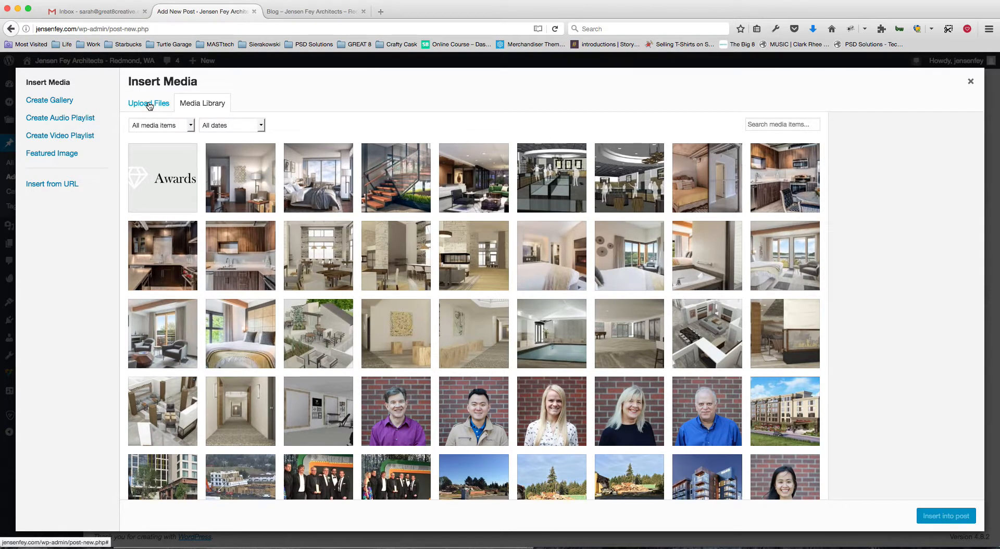
{"action": "left_click", "coordinate": [153, 177]}
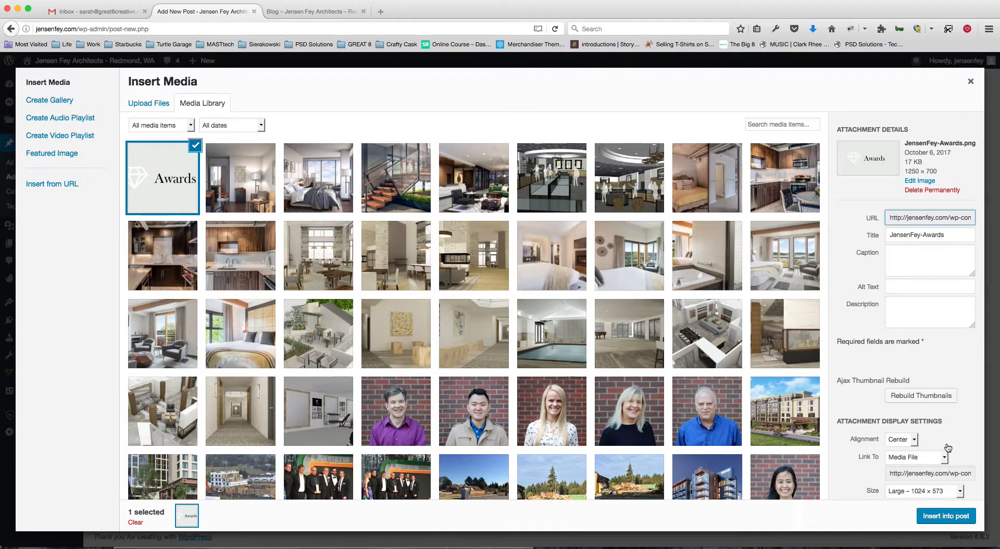
Step: Set the image's alignment to Center and its link target to Media File
{"action": "left_click", "coordinate": [900, 439]}
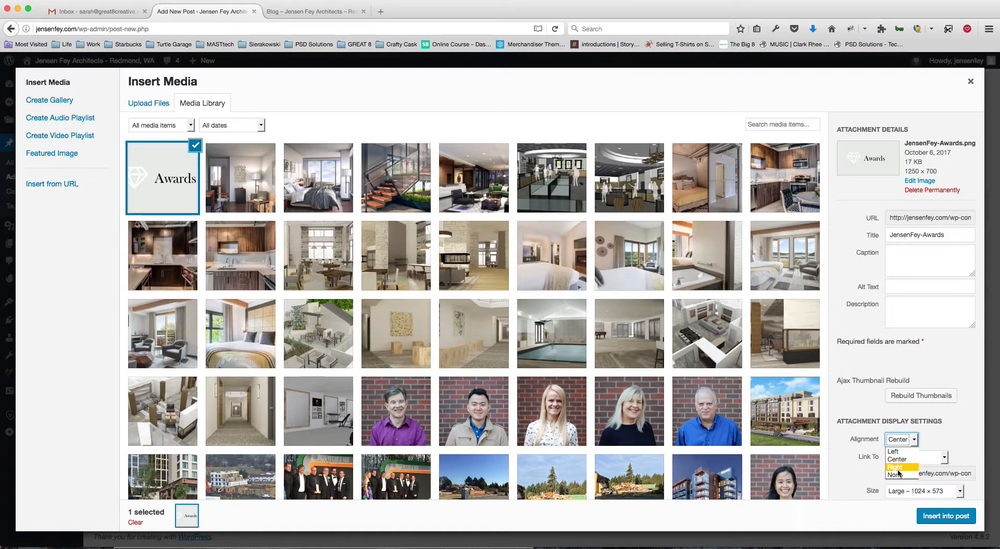
{"action": "left_click", "coordinate": [897, 460]}
{"action": "left_click", "coordinate": [966, 423]}
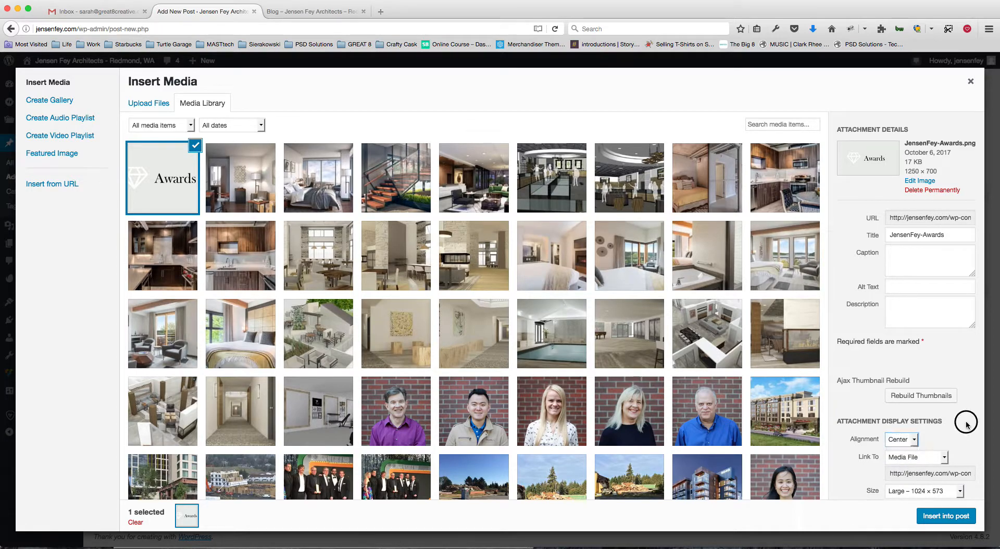
{"action": "left_click", "coordinate": [919, 458]}
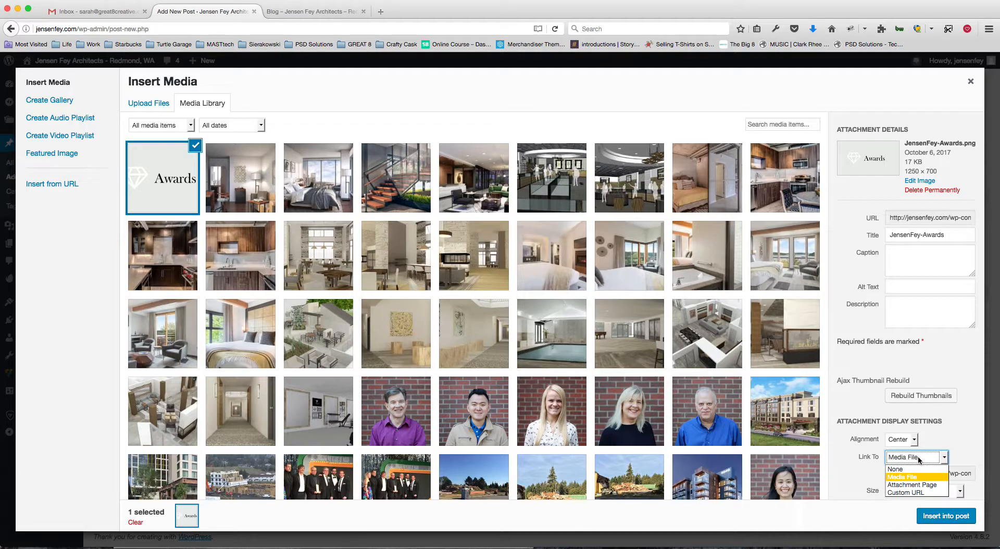
{"action": "left_click", "coordinate": [908, 468]}
{"action": "left_click", "coordinate": [911, 457]}
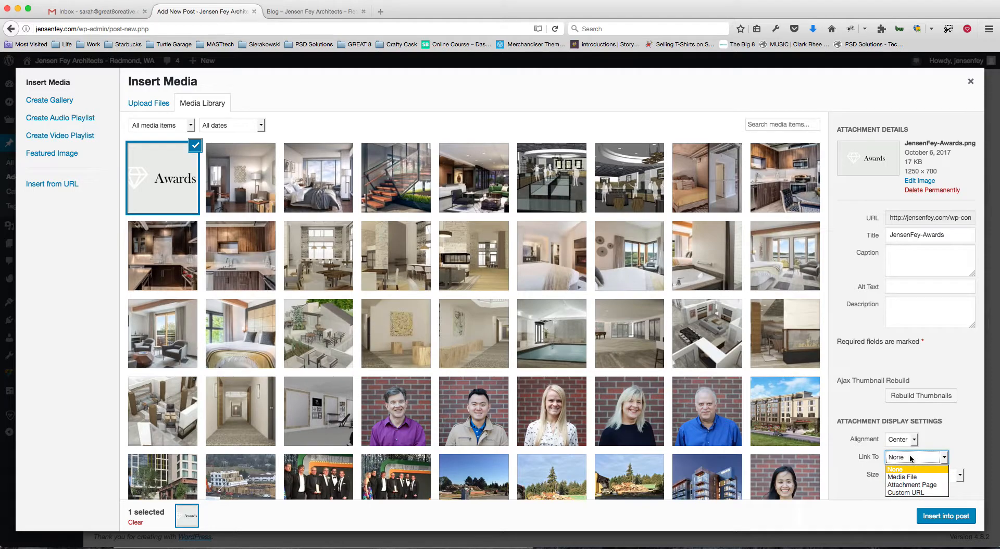
{"action": "left_click", "coordinate": [931, 477]}
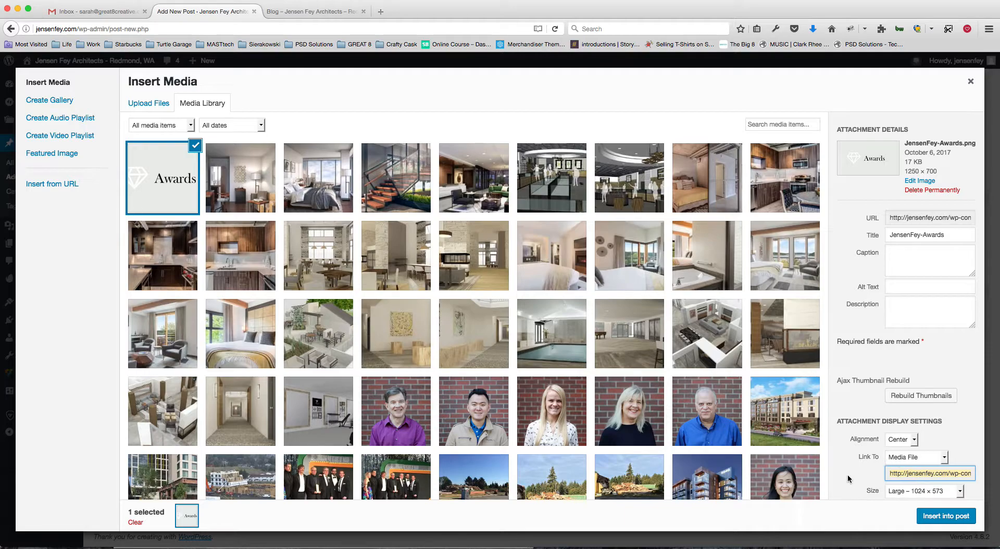
{"action": "left_click", "coordinate": [920, 458]}
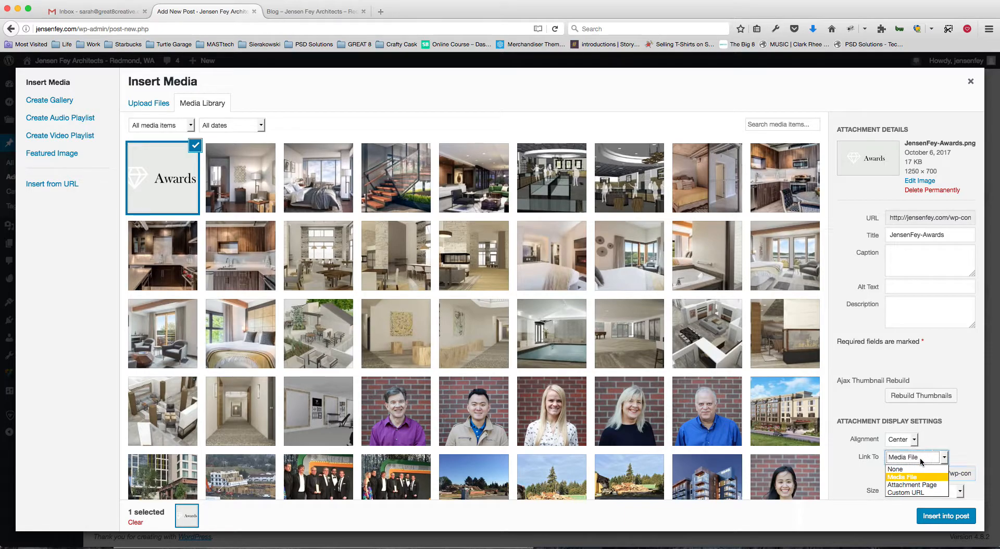
{"action": "left_click", "coordinate": [922, 476]}
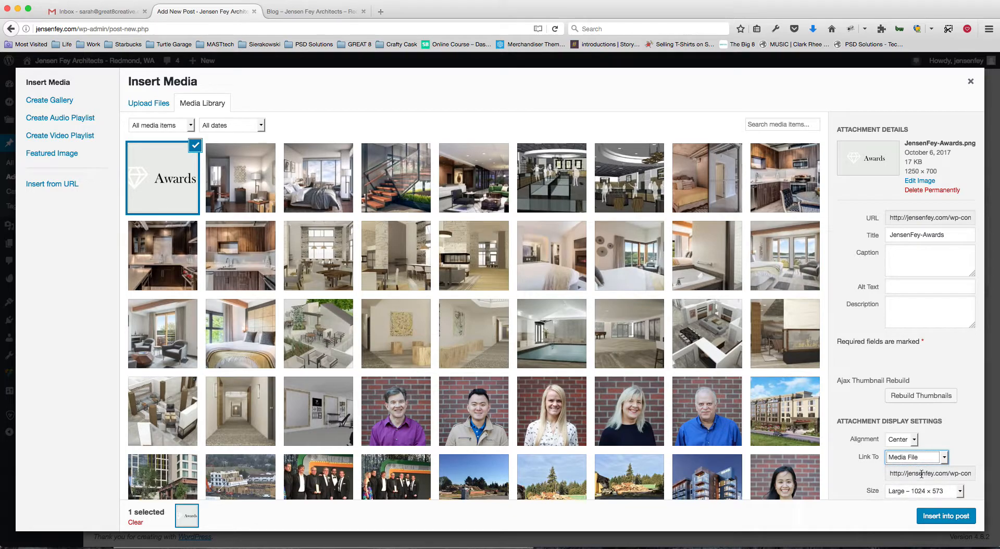
{"action": "left_click", "coordinate": [920, 458]}
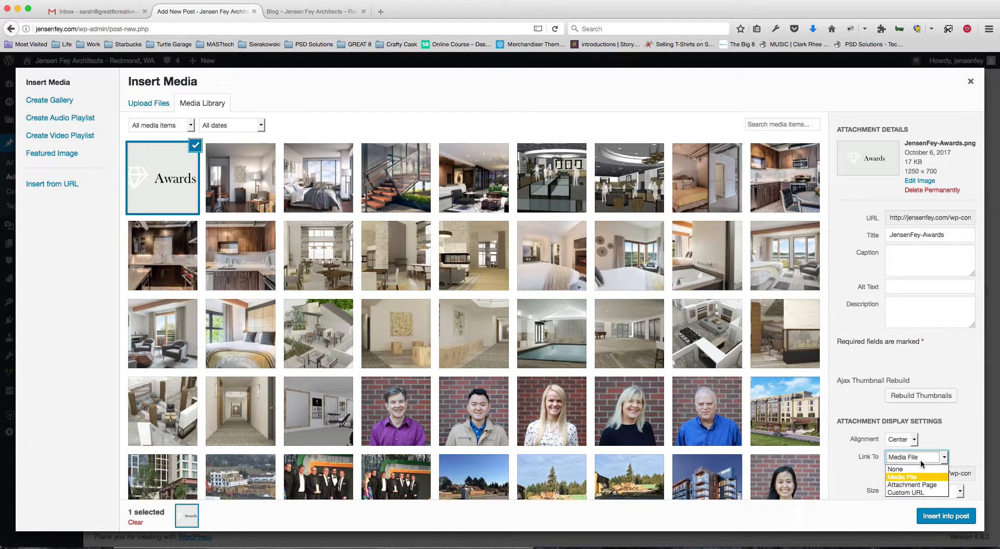
{"action": "left_click", "coordinate": [917, 494]}
{"action": "left_click", "coordinate": [917, 474]}
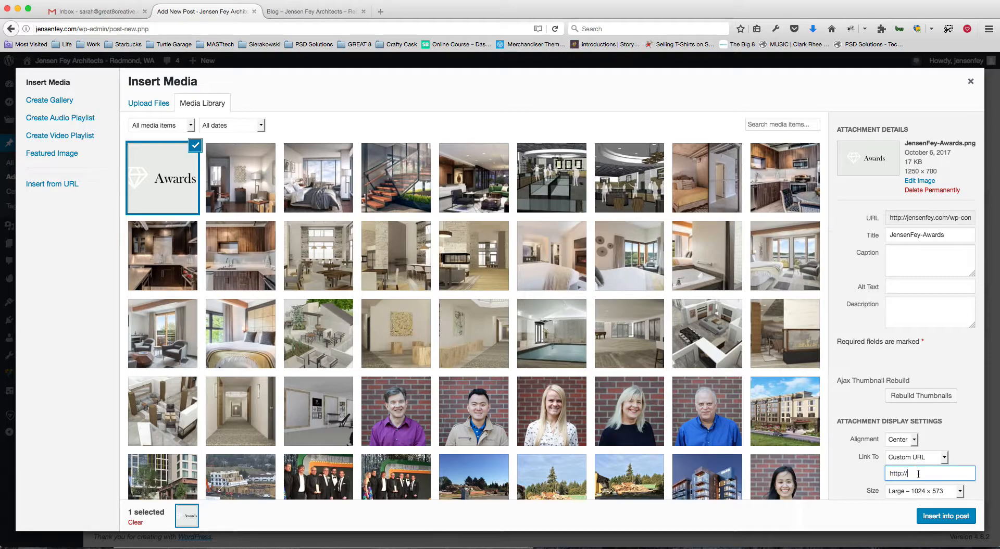
{"action": "left_click", "coordinate": [902, 458]}
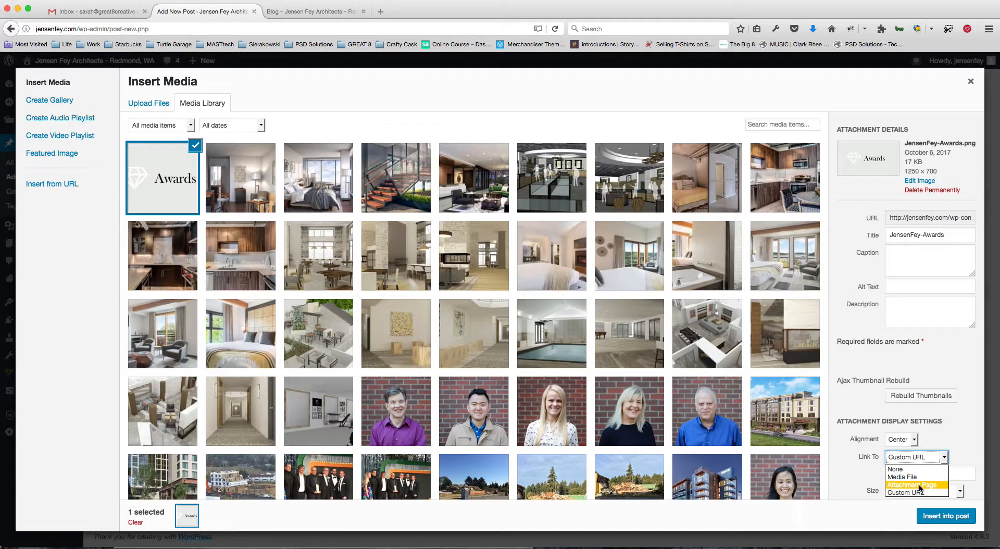
{"action": "left_click", "coordinate": [903, 477]}
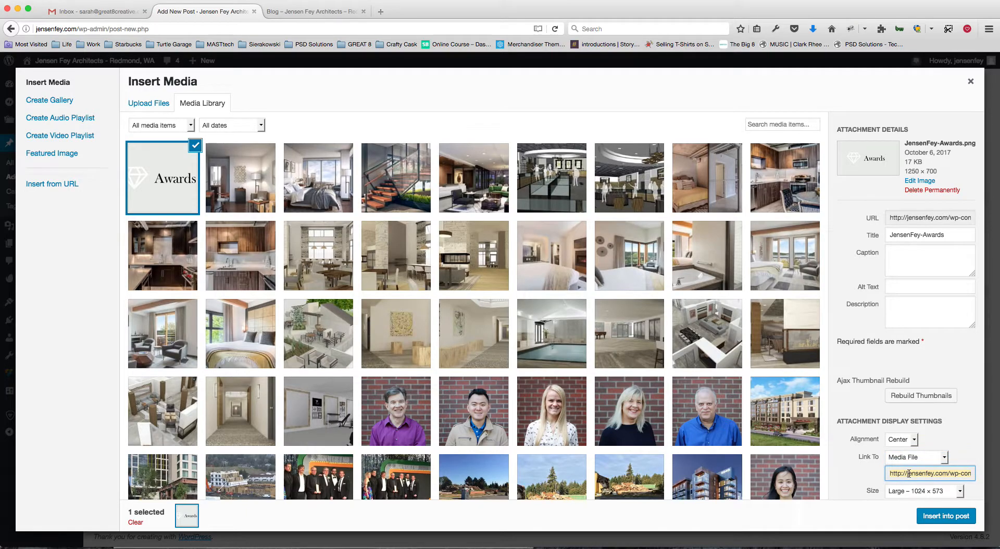
Step: Set the image size to Large – 1024 × 573 and insert the image into the post
{"action": "left_click", "coordinate": [904, 492]}
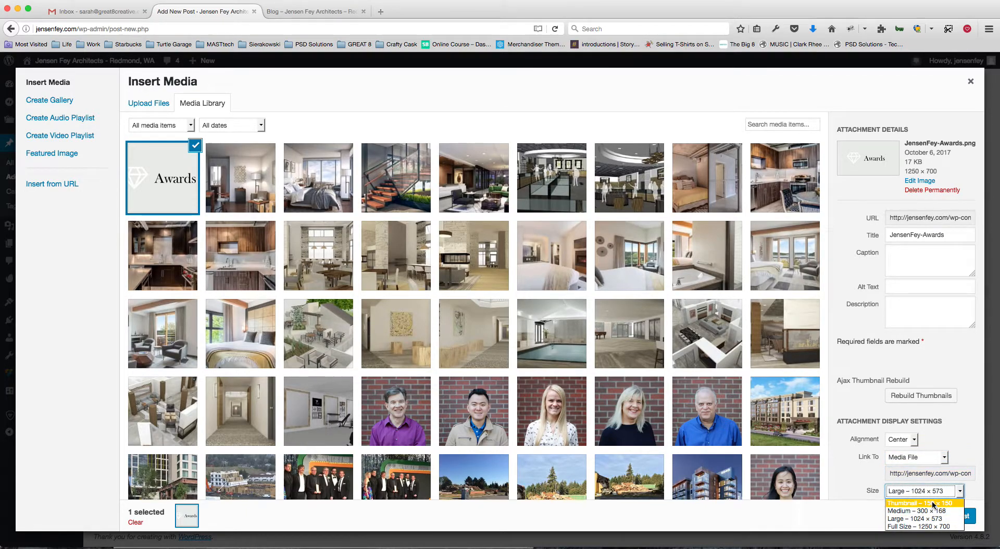
{"action": "left_click", "coordinate": [933, 503]}
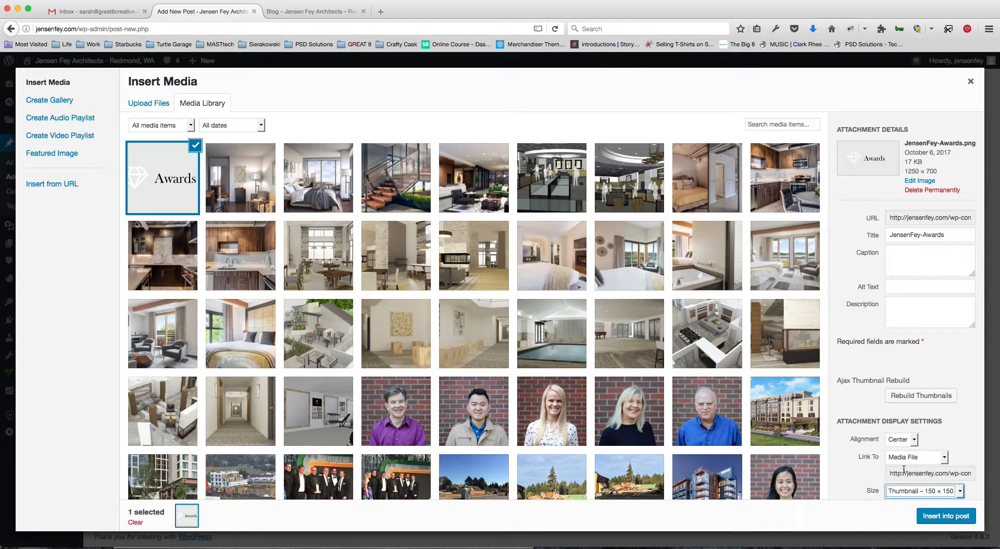
{"action": "left_click", "coordinate": [924, 490]}
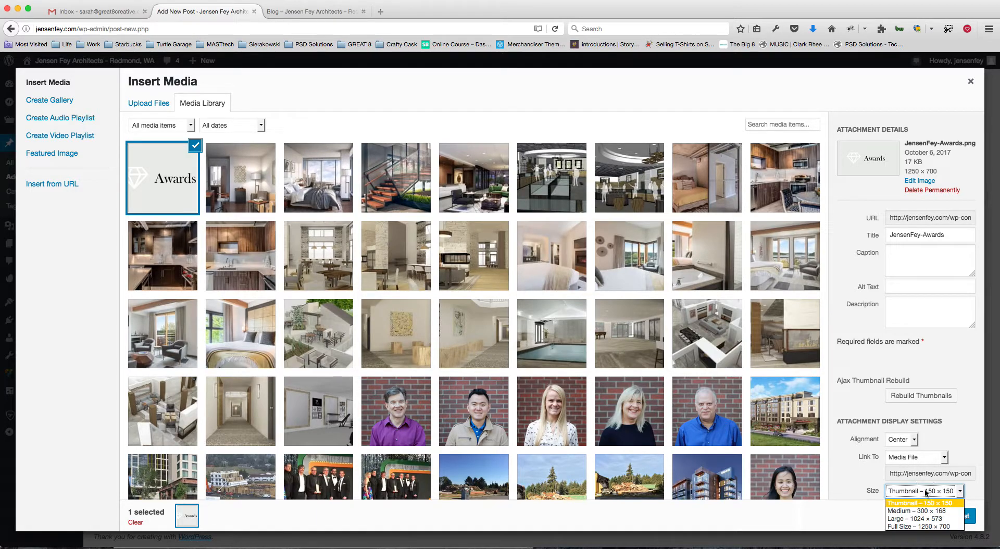
{"action": "left_click", "coordinate": [919, 518]}
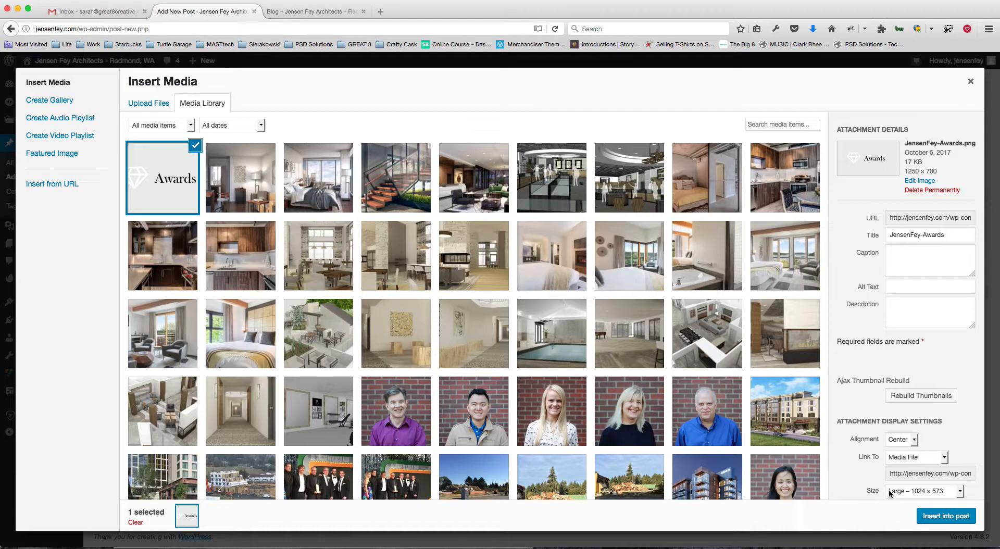
{"action": "left_click", "coordinate": [941, 516]}
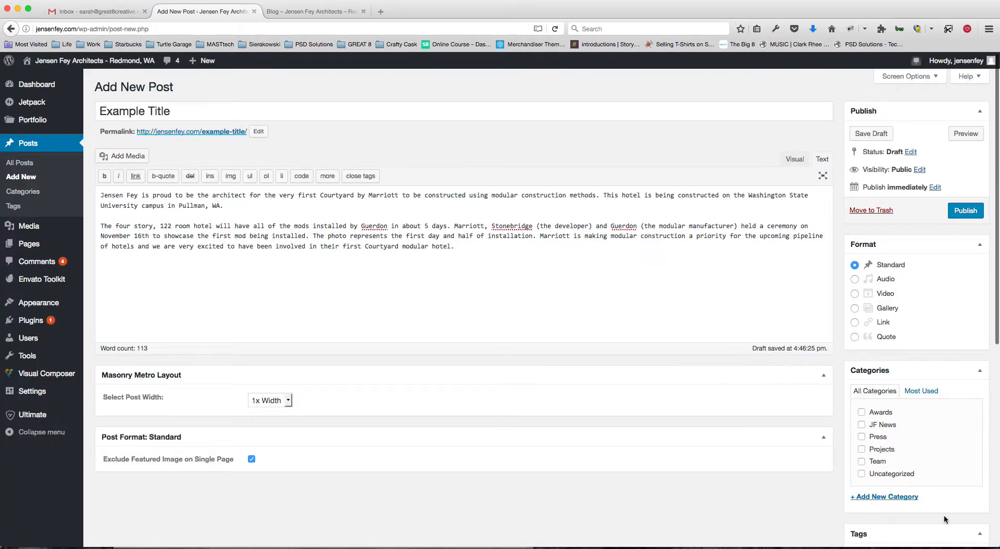
Step: Publish the "Example Title" post with the inserted image
{"action": "scroll", "coordinate": [282, 277], "scroll_direction": "down", "scroll_amount": 2}
{"action": "scroll", "coordinate": [282, 276], "scroll_direction": "up", "scroll_amount": 2}
{"action": "scroll", "coordinate": [352, 289], "scroll_direction": "down", "scroll_amount": 1}
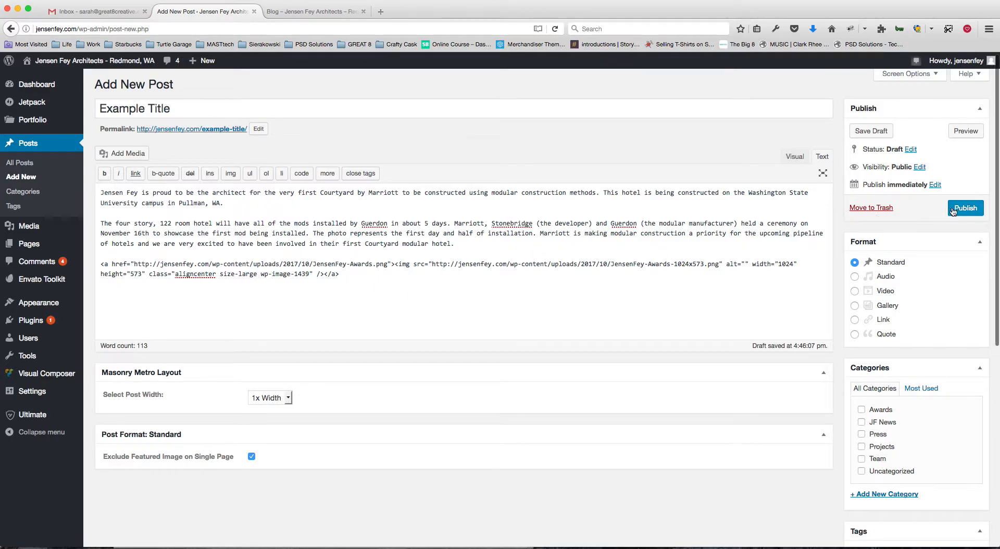
{"action": "left_click", "coordinate": [974, 209]}
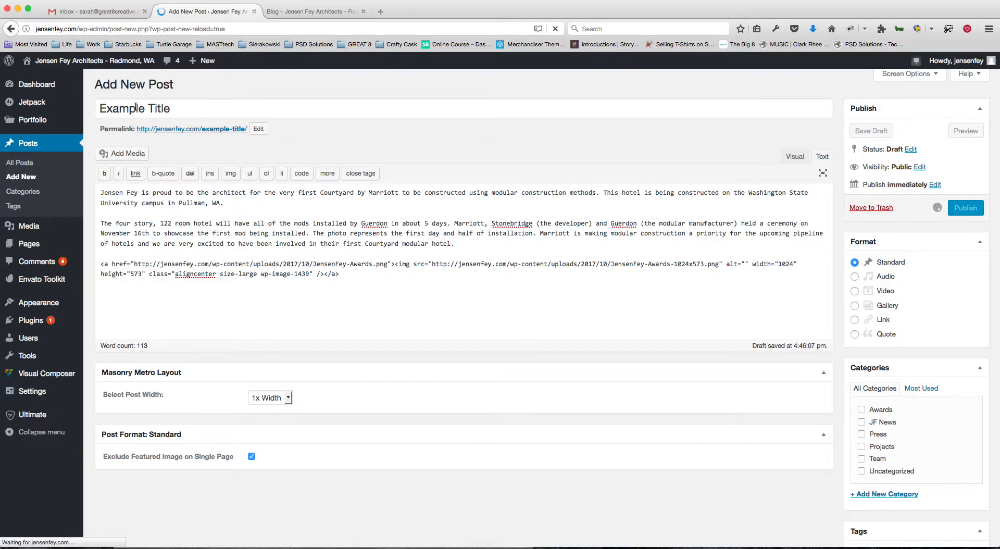
Step: Reload the site's News page and examine the thumbnail, text and body image in the "Example Title" entry
{"action": "left_click", "coordinate": [319, 11]}
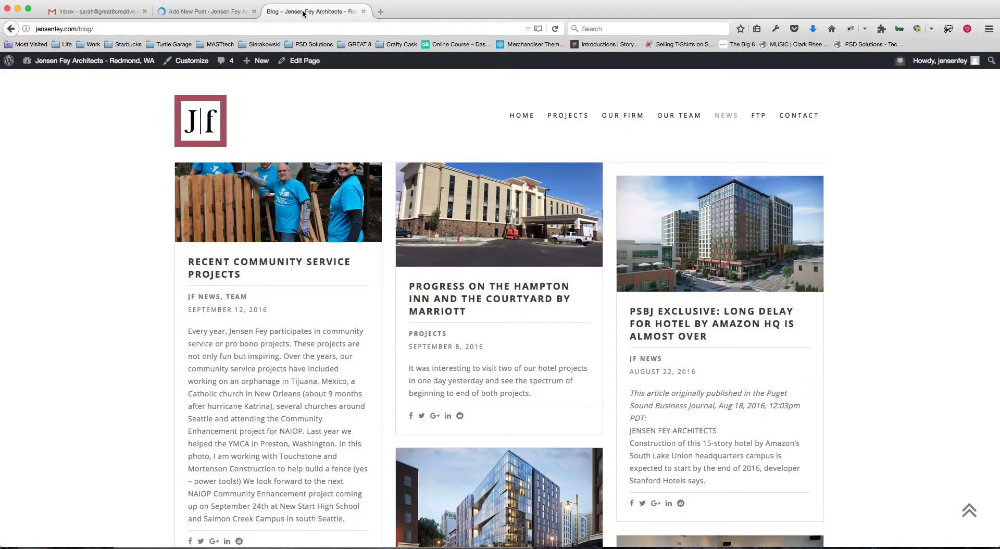
{"action": "left_click", "coordinate": [181, 13]}
{"action": "left_click", "coordinate": [292, 12]}
{"action": "left_click", "coordinate": [555, 30]}
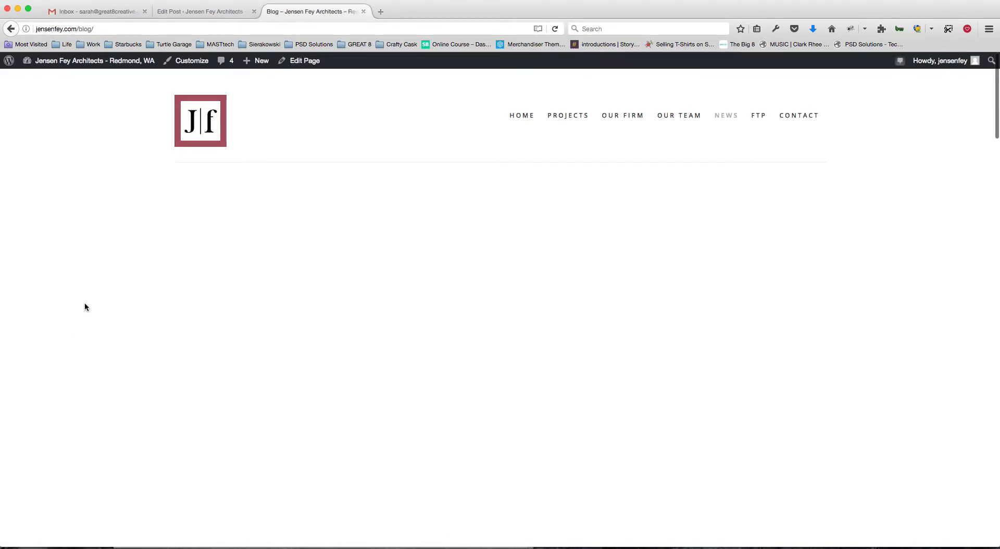
{"action": "scroll", "coordinate": [95, 264], "scroll_direction": "down", "scroll_amount": 4}
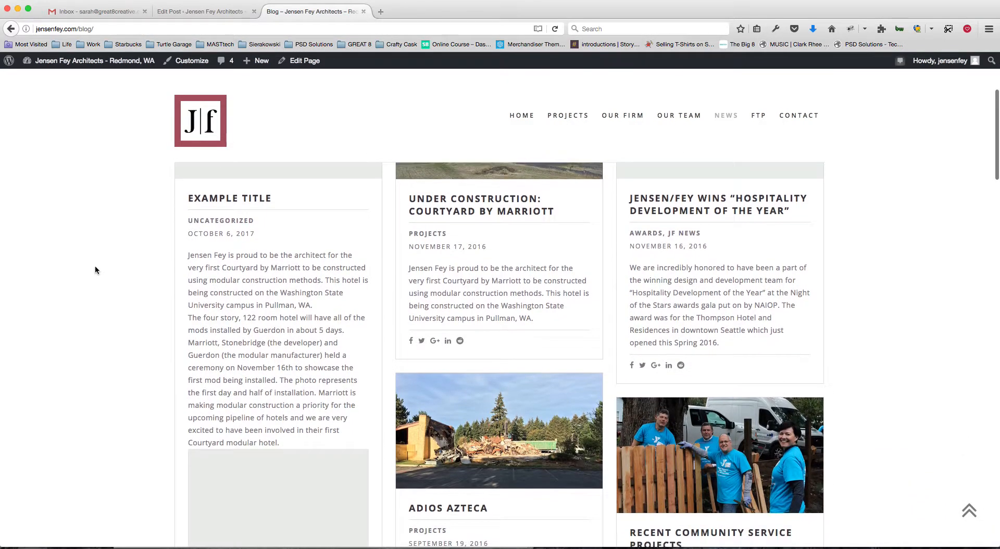
{"action": "scroll", "coordinate": [245, 277], "scroll_direction": "up", "scroll_amount": 3}
{"action": "scroll", "coordinate": [245, 276], "scroll_direction": "down", "scroll_amount": 4}
{"action": "left_click_drag", "start_coordinate": [231, 235], "coordinate": [285, 359]}
{"action": "scroll", "coordinate": [283, 463], "scroll_direction": "down", "scroll_amount": 5}
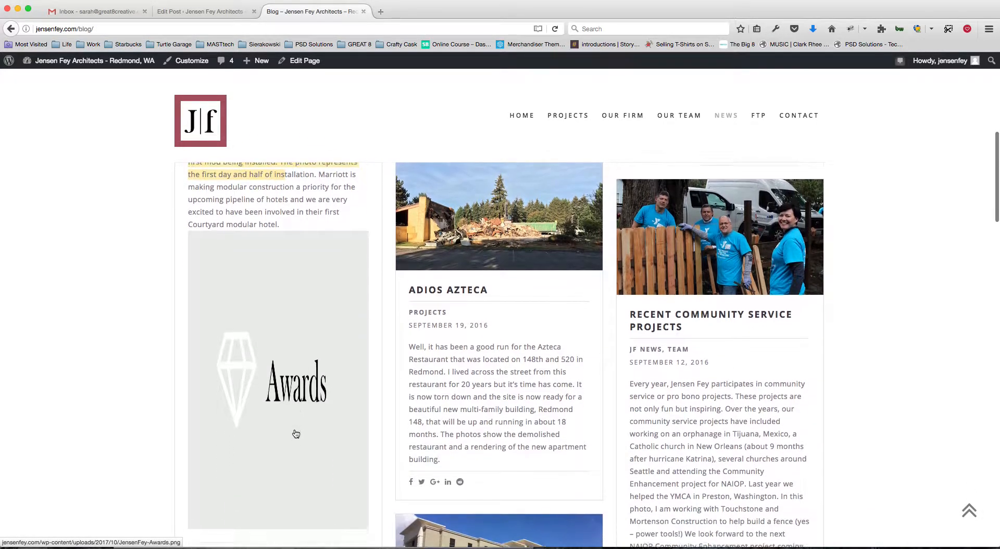
{"action": "scroll", "coordinate": [295, 428], "scroll_direction": "up", "scroll_amount": 5}
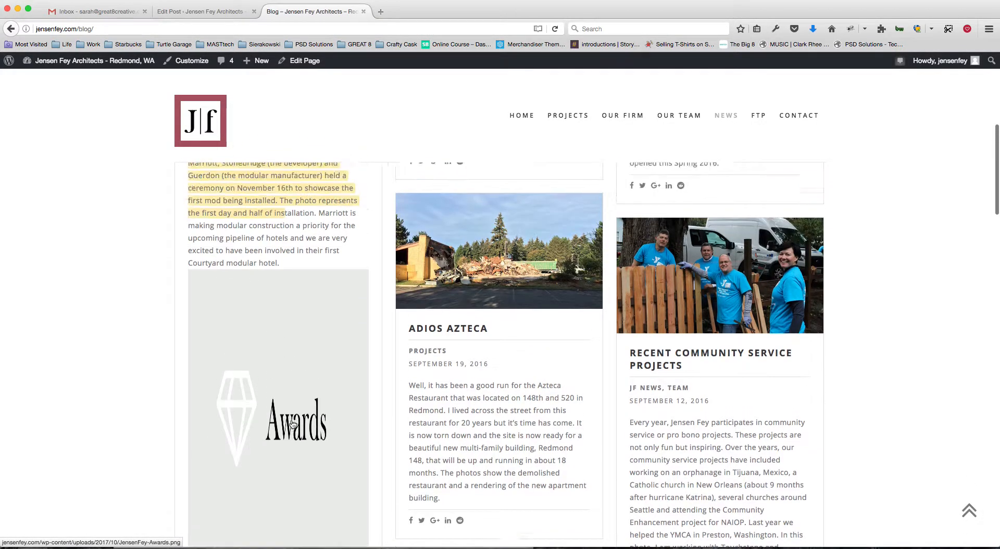
Step: Examine the text and image on the "Example Title" single post page, and return to the post editor
{"action": "left_click", "coordinate": [234, 385]}
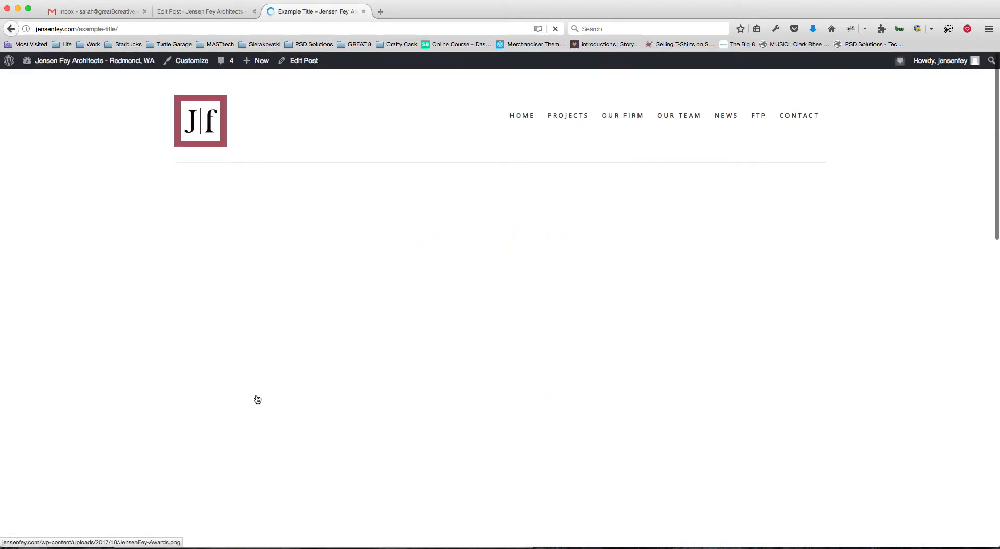
{"action": "scroll", "coordinate": [148, 245], "scroll_direction": "down", "scroll_amount": 3}
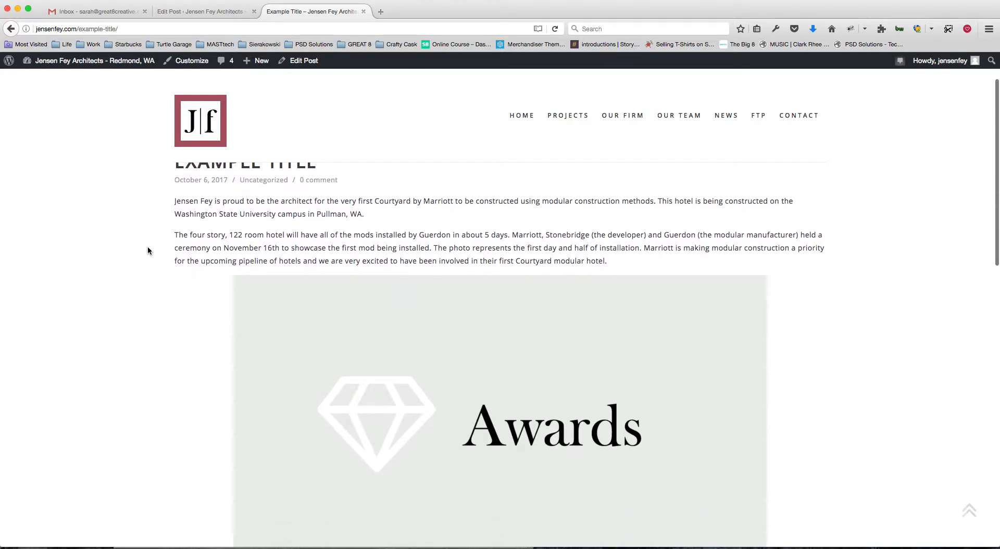
{"action": "scroll", "coordinate": [160, 285], "scroll_direction": "down", "scroll_amount": 3}
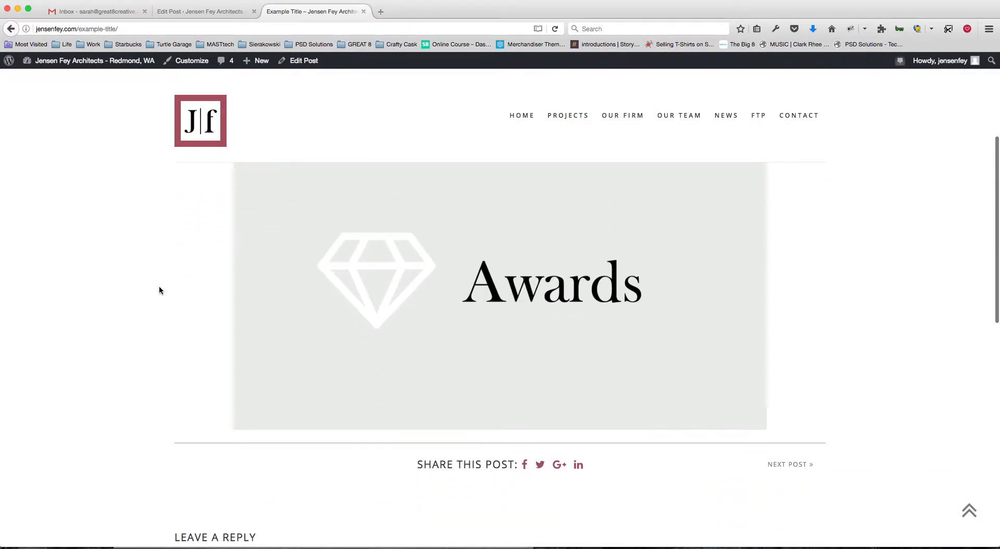
{"action": "scroll", "coordinate": [160, 290], "scroll_direction": "up", "scroll_amount": 3}
{"action": "scroll", "coordinate": [159, 290], "scroll_direction": "up", "scroll_amount": 1}
{"action": "key", "text": "super+Left"}
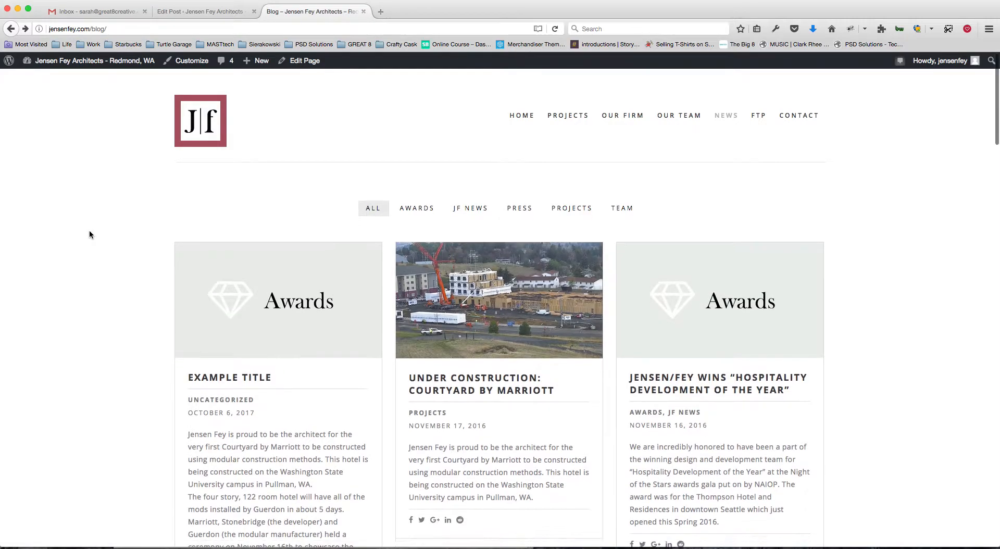
{"action": "left_click", "coordinate": [207, 12]}
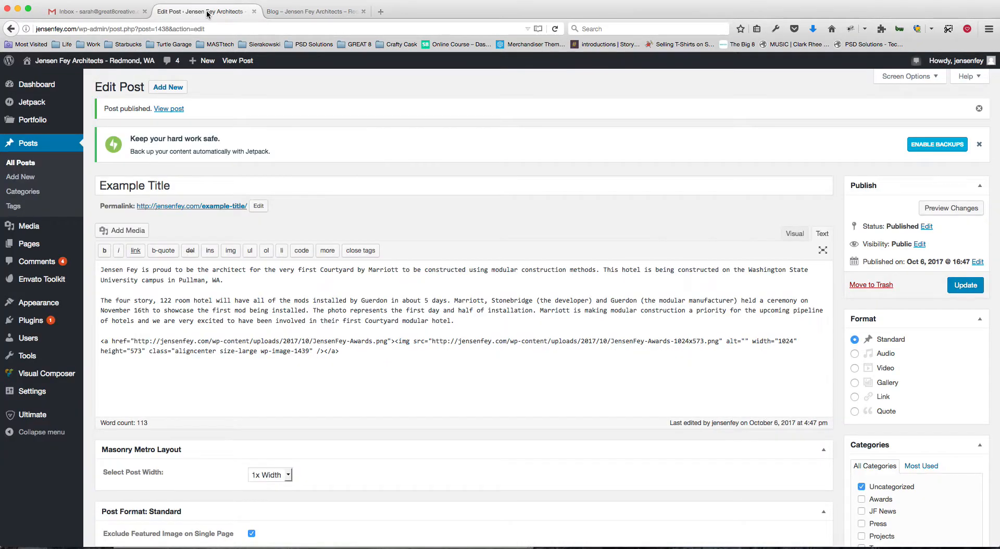
Step: Examine the "Example Title" entry on the News page, highlighting its first paragraph as the part to keep in the excerpt
{"action": "left_click", "coordinate": [250, 279]}
{"action": "left_click", "coordinate": [308, 11]}
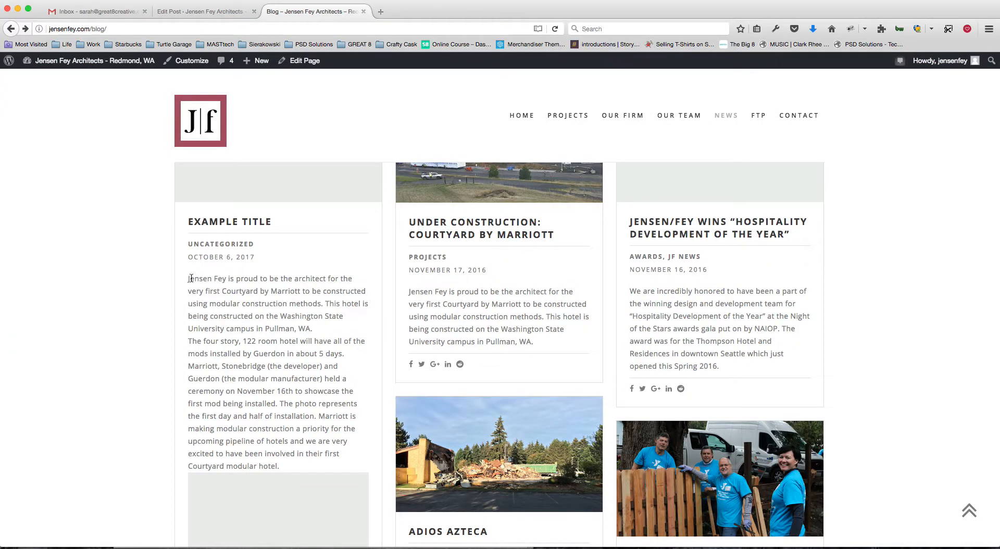
{"action": "left_click_drag", "start_coordinate": [188, 279], "coordinate": [320, 328]}
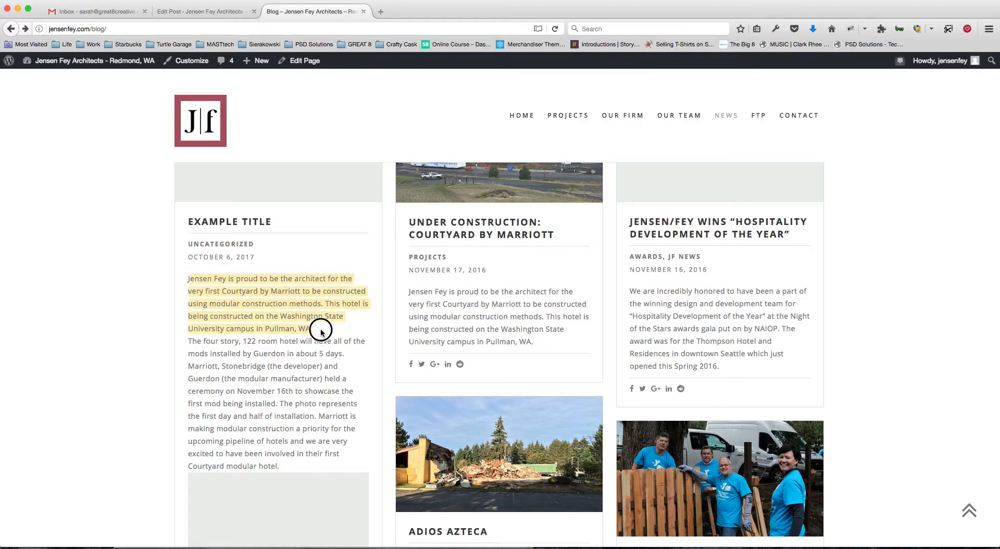
{"action": "left_click", "coordinate": [321, 321]}
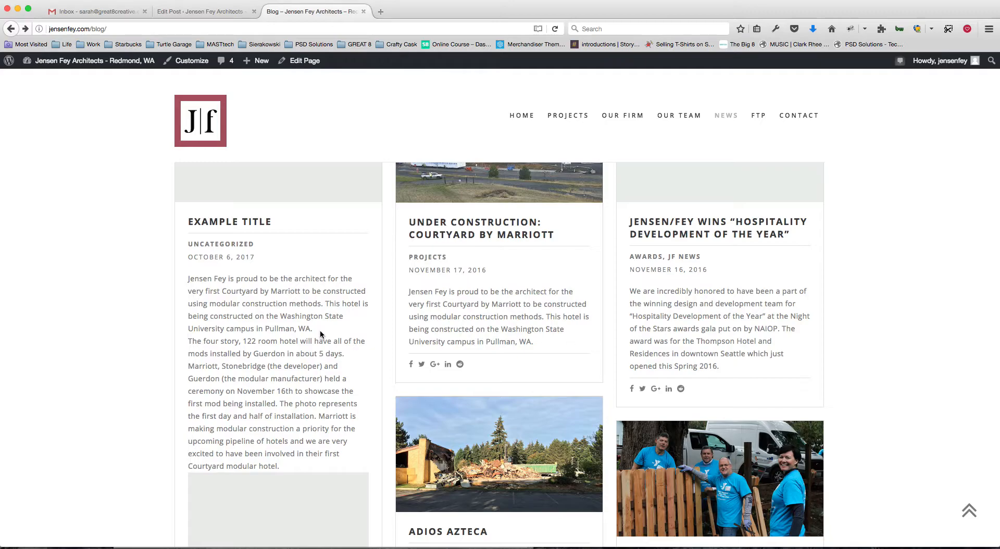
Step: Insert a more tag directly after "Pullman, WA." in the "Example Title" post without extra blank lines, and update the post
{"action": "left_click", "coordinate": [191, 11]}
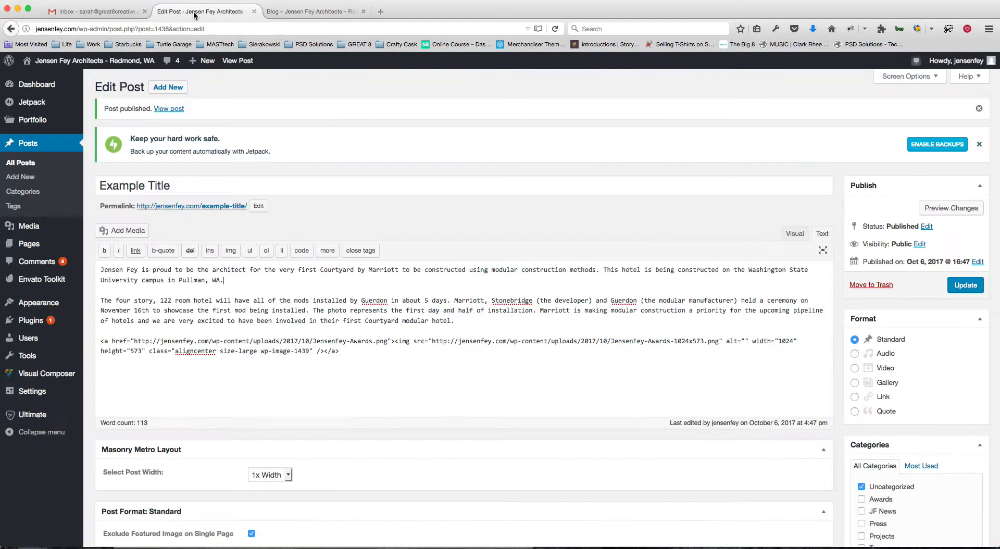
{"action": "left_click", "coordinate": [225, 282]}
{"action": "left_click", "coordinate": [327, 251]}
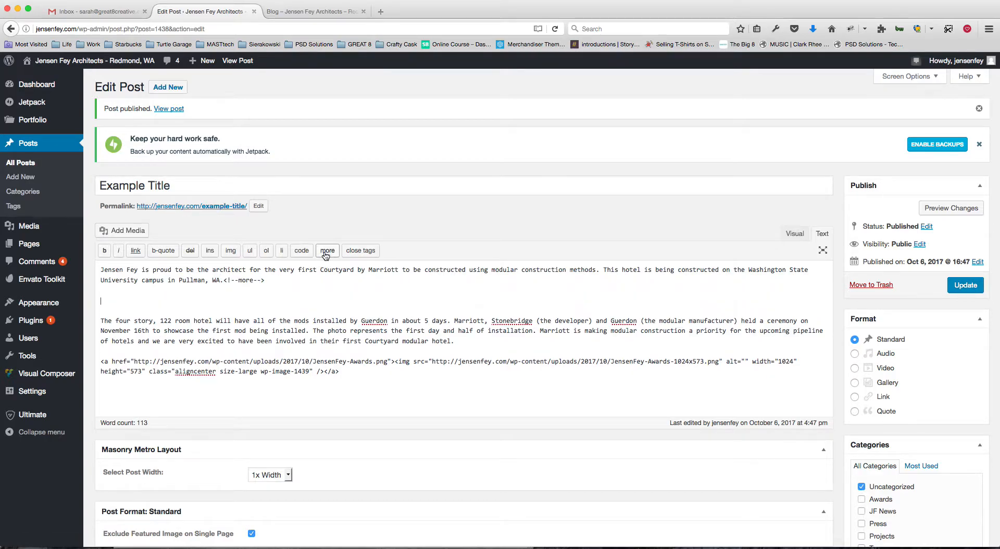
{"action": "key", "text": "BackSpace"}
{"action": "key", "text": "BackSpace"}
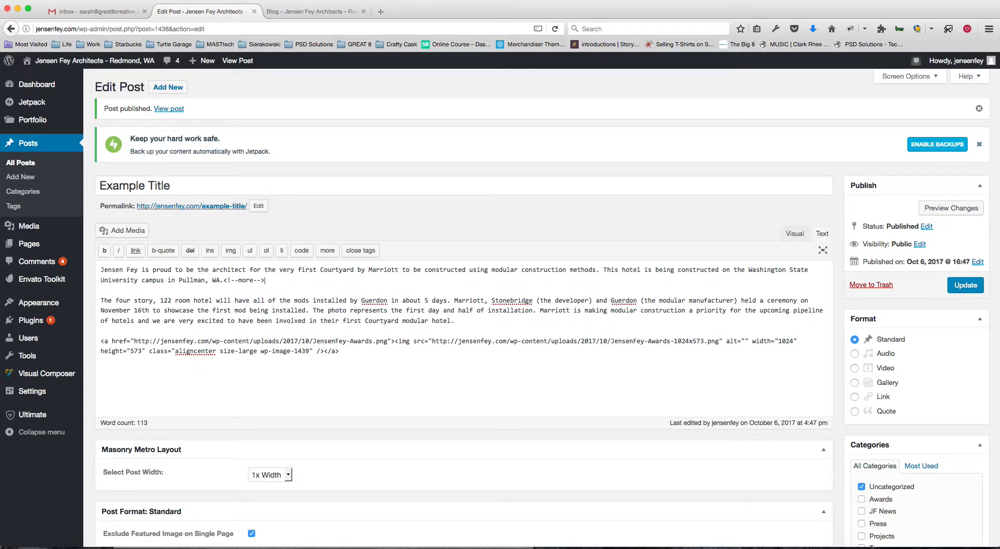
{"action": "left_click", "coordinate": [270, 280]}
{"action": "left_click", "coordinate": [965, 285]}
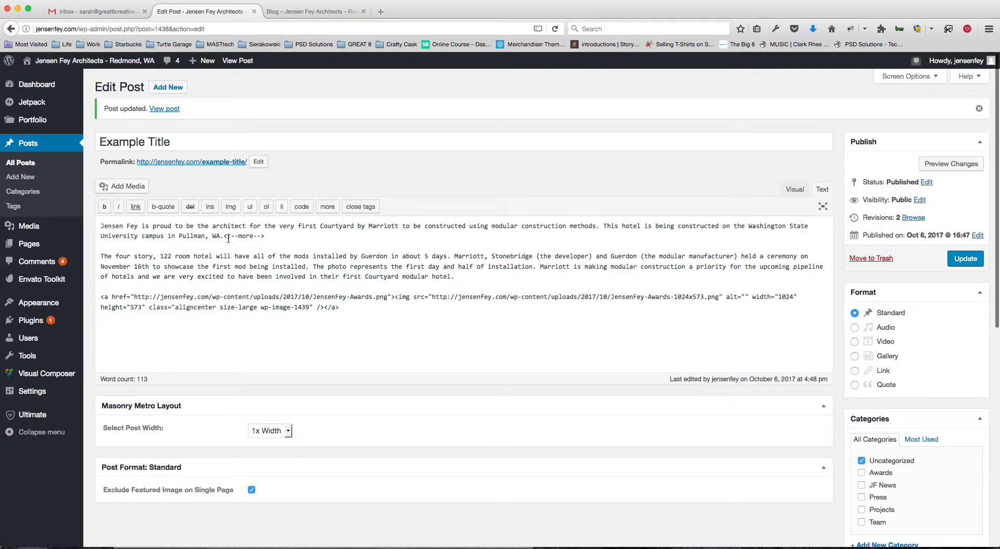
Step: Highlight and review the opening paragraph that precedes the more tag in the post's text
{"action": "left_click", "coordinate": [224, 236]}
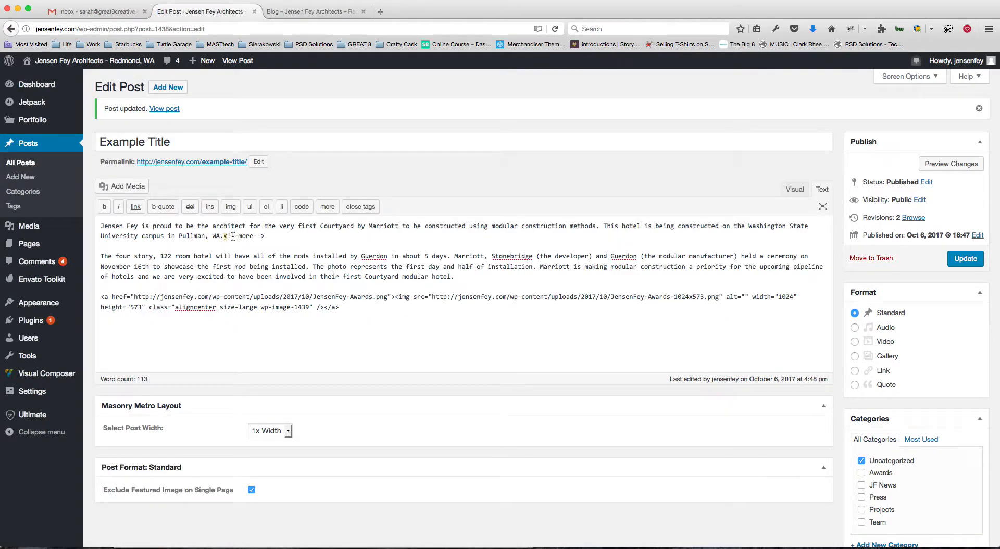
{"action": "left_click_drag", "start_coordinate": [224, 236], "coordinate": [99, 227]}
{"action": "left_click", "coordinate": [116, 229]}
Step: Reload the site's News page and compare the "Example Title" excerpt with the neighbouring entries
{"action": "left_click", "coordinate": [301, 15]}
{"action": "left_click", "coordinate": [555, 28]}
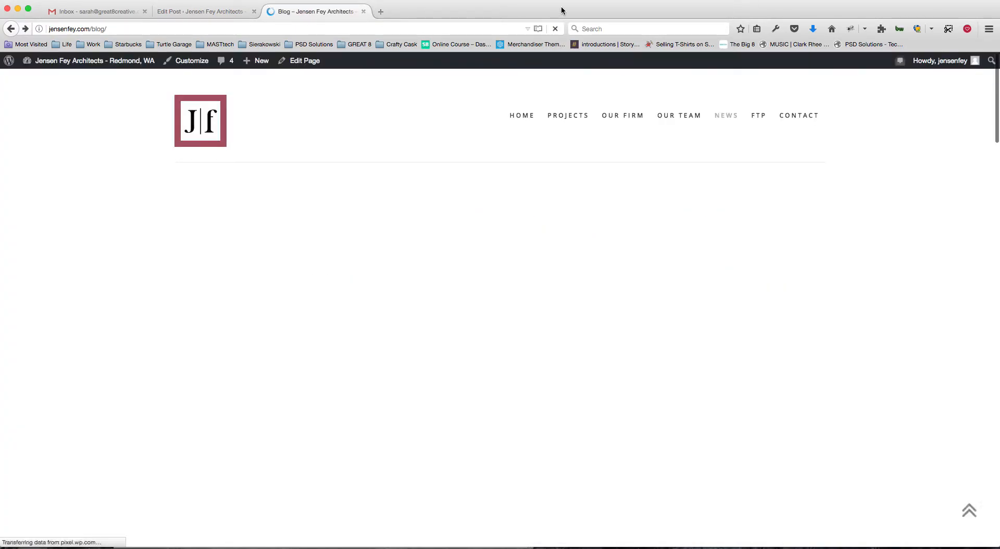
{"action": "scroll", "coordinate": [152, 383], "scroll_direction": "down", "scroll_amount": 2}
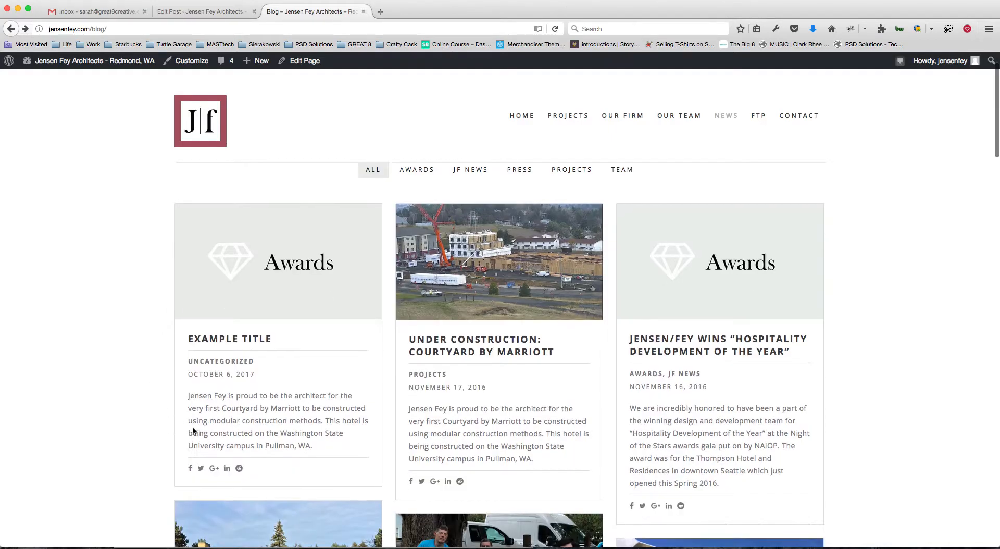
{"action": "scroll", "coordinate": [323, 451], "scroll_direction": "down", "scroll_amount": 3}
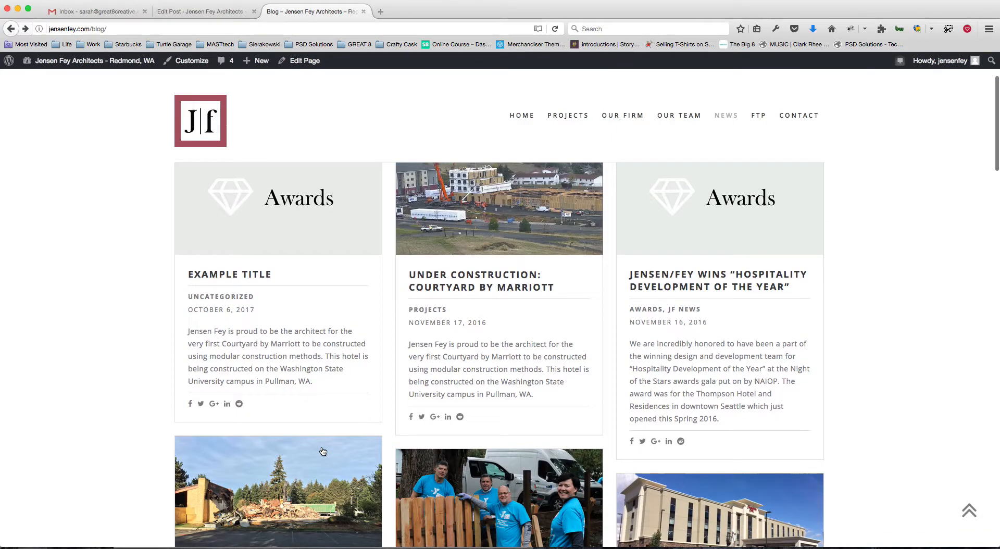
{"action": "scroll", "coordinate": [297, 318], "scroll_direction": "down", "scroll_amount": 1}
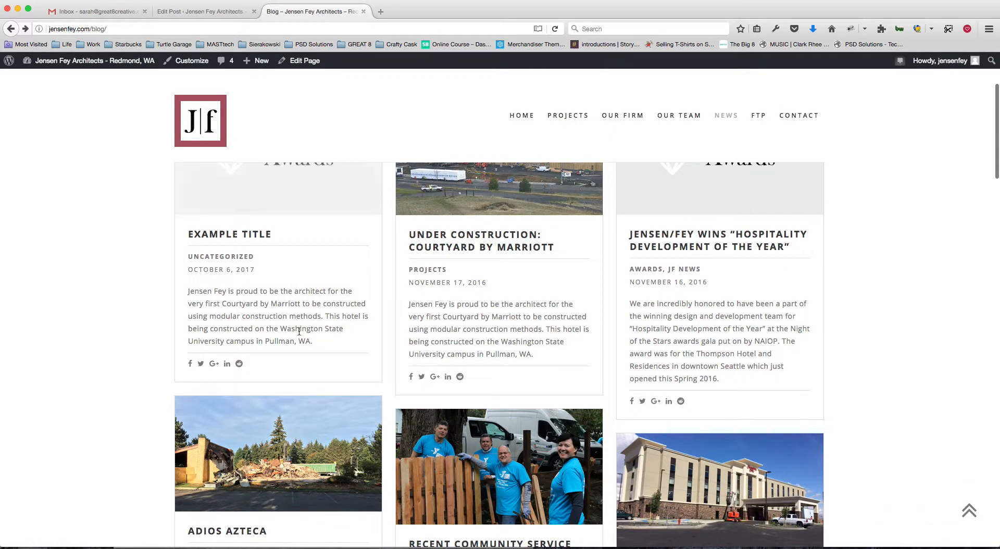
{"action": "scroll", "coordinate": [297, 276], "scroll_direction": "down", "scroll_amount": 1}
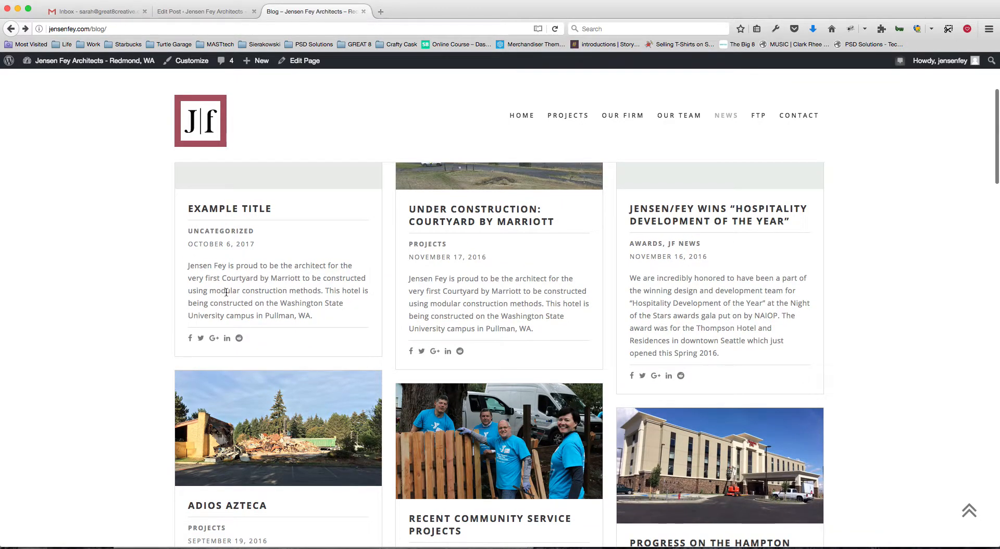
{"action": "scroll", "coordinate": [109, 268], "scroll_direction": "up", "scroll_amount": 5}
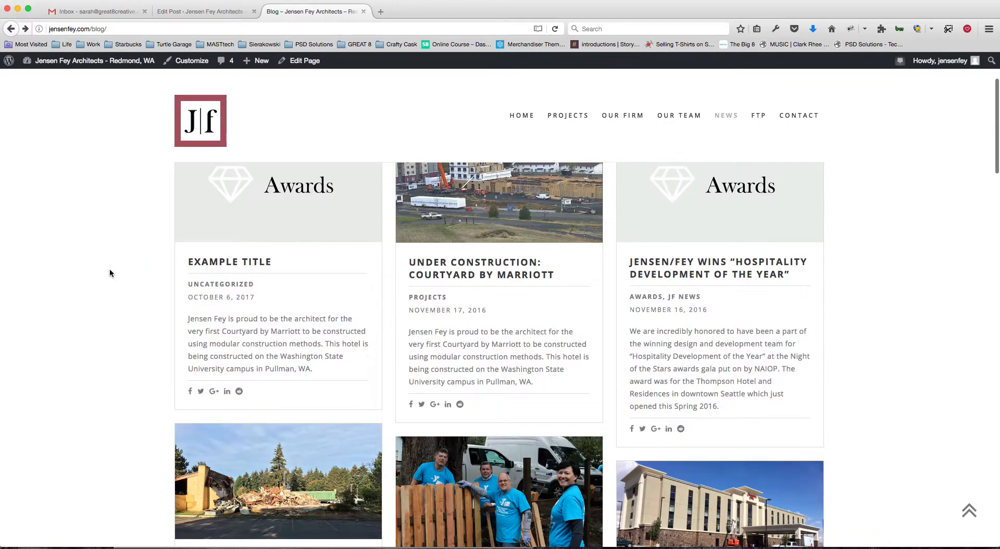
Step: Move the "Example Title" post to the trash and look over the remaining posts
{"action": "left_click", "coordinate": [209, 14]}
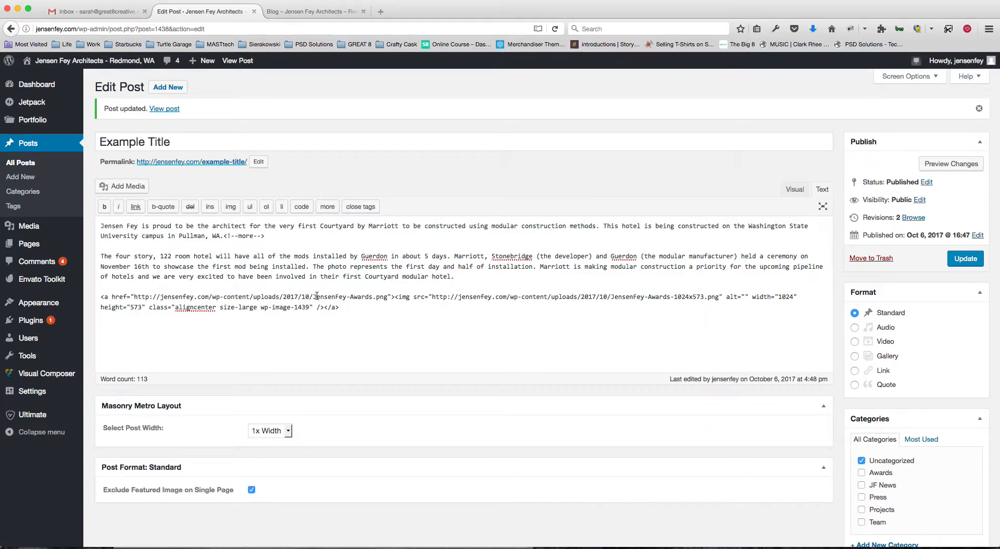
{"action": "left_click", "coordinate": [871, 257]}
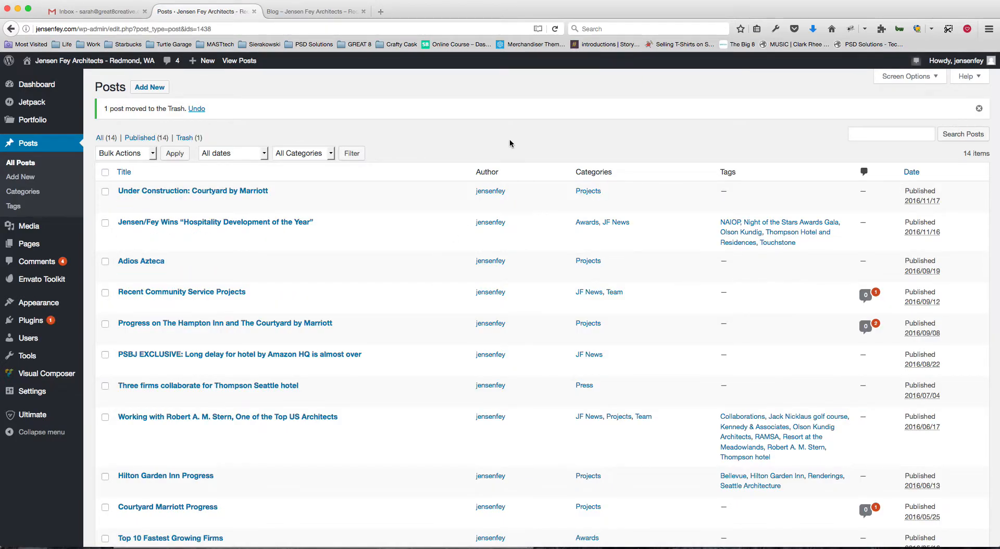
{"action": "scroll", "coordinate": [510, 139], "scroll_direction": "down", "scroll_amount": 2}
{"action": "scroll", "coordinate": [518, 138], "scroll_direction": "up", "scroll_amount": 2}
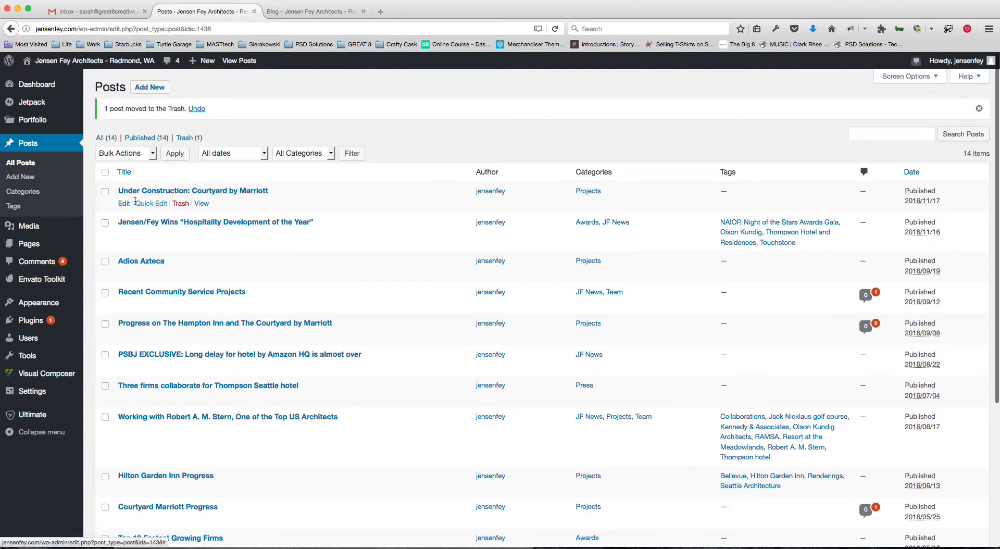
Step: Show all posts, examine the Quick Edit category options of Jensen/Fey Wins "Hospitality Development of the Year", and cancel the edit
{"action": "left_click", "coordinate": [24, 163]}
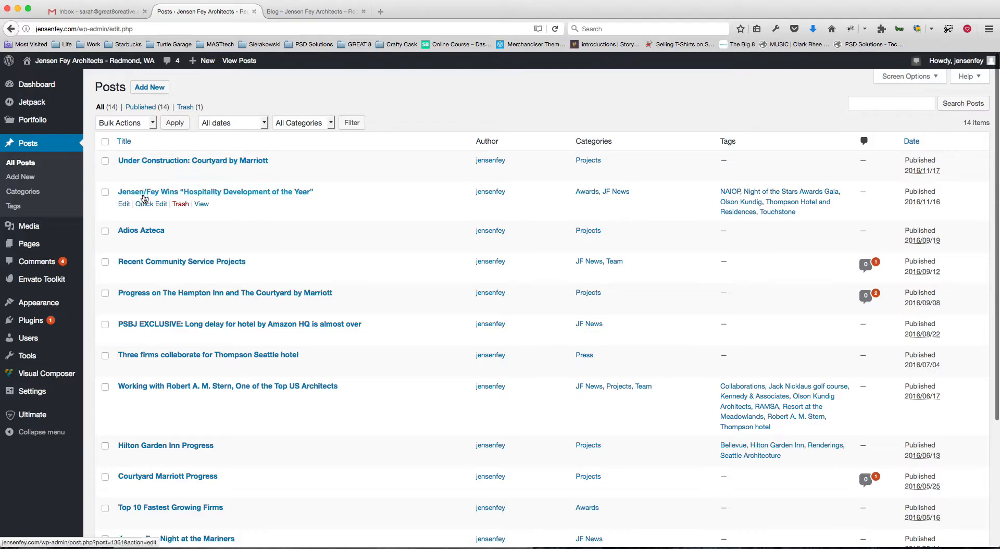
{"action": "left_click", "coordinate": [149, 207]}
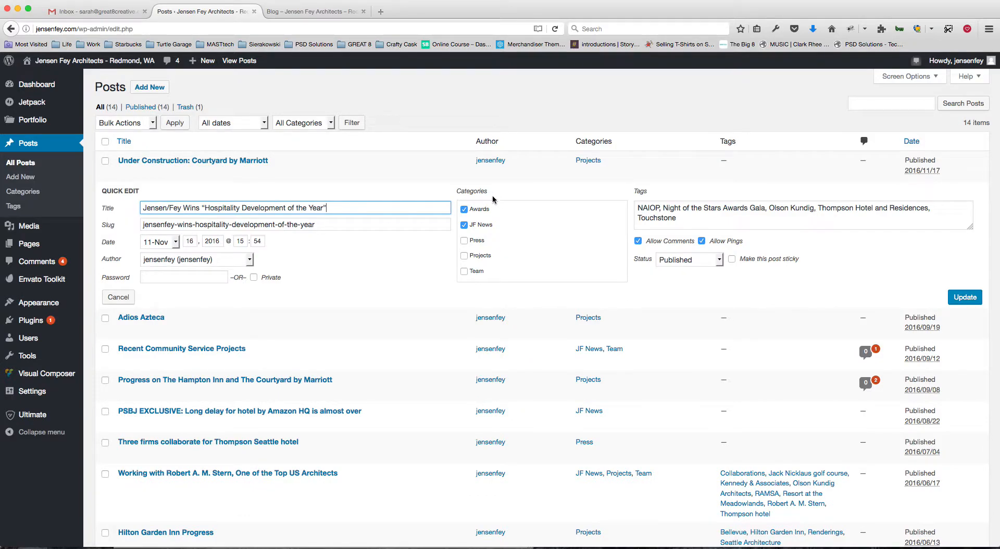
{"action": "left_click", "coordinate": [473, 212]}
{"action": "left_click", "coordinate": [472, 211]}
{"action": "left_click", "coordinate": [476, 258]}
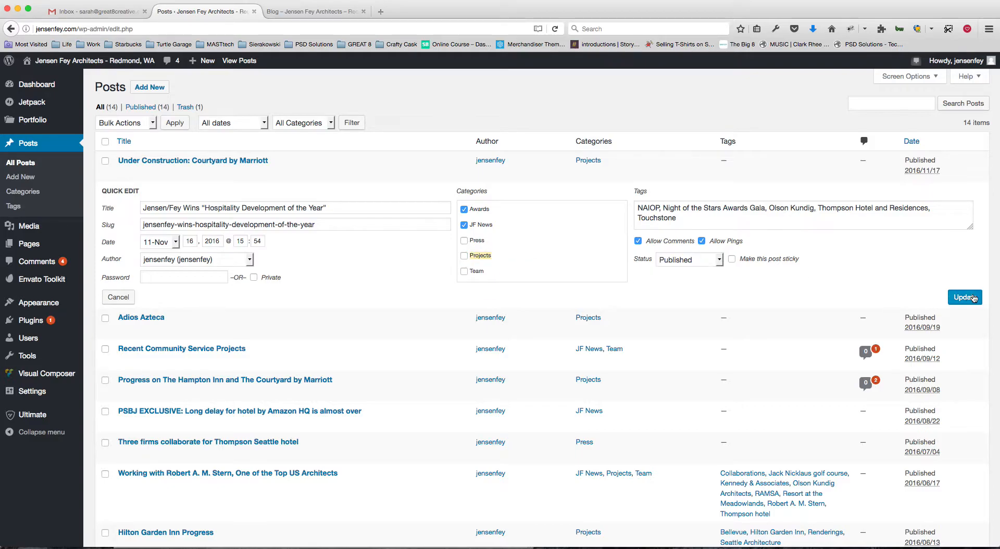
{"action": "left_click", "coordinate": [118, 297]}
Step: Filter the site's News page by JF News, Press and Projects in turn to view the entries in each category
{"action": "left_click", "coordinate": [302, 12]}
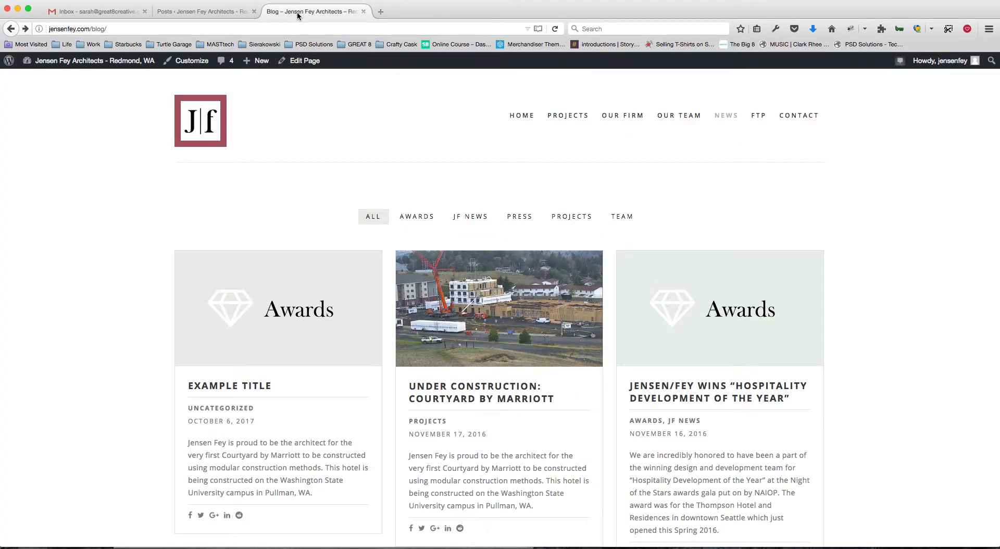
{"action": "left_click", "coordinate": [473, 218]}
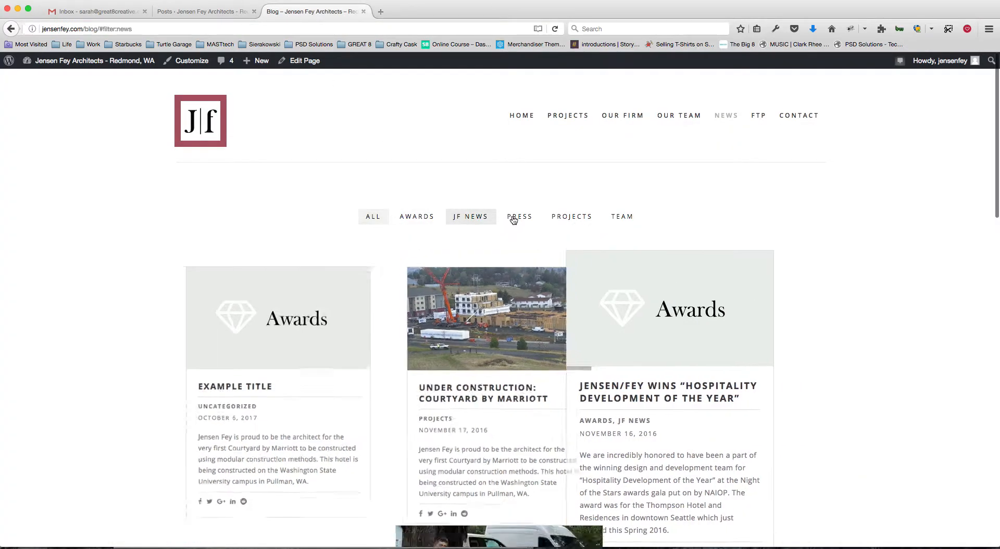
{"action": "left_click", "coordinate": [519, 218]}
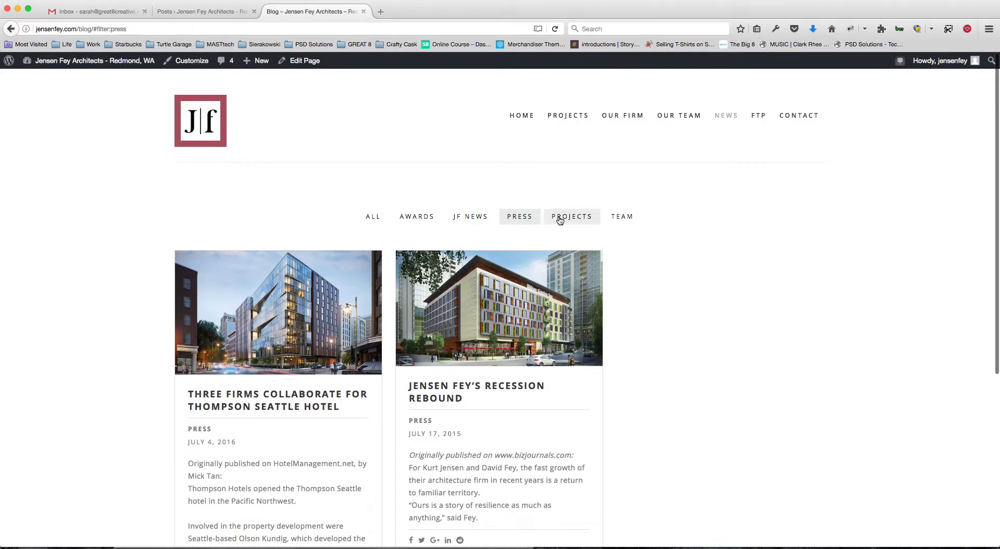
{"action": "left_click", "coordinate": [558, 219]}
Step: Open a blank new post from the Posts list and review its content area, categories, tags, featured image and more tag options
{"action": "left_click", "coordinate": [218, 13]}
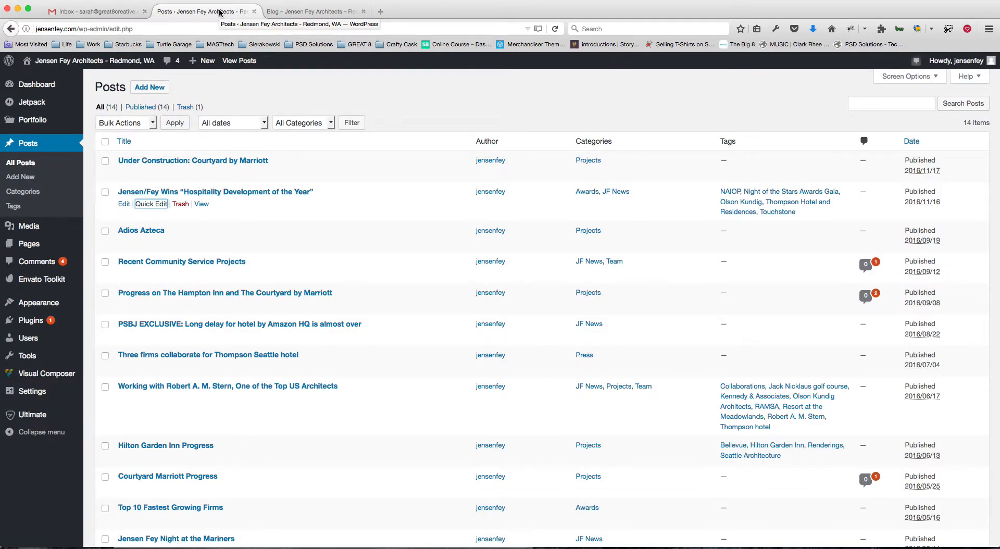
{"action": "left_click", "coordinate": [155, 88]}
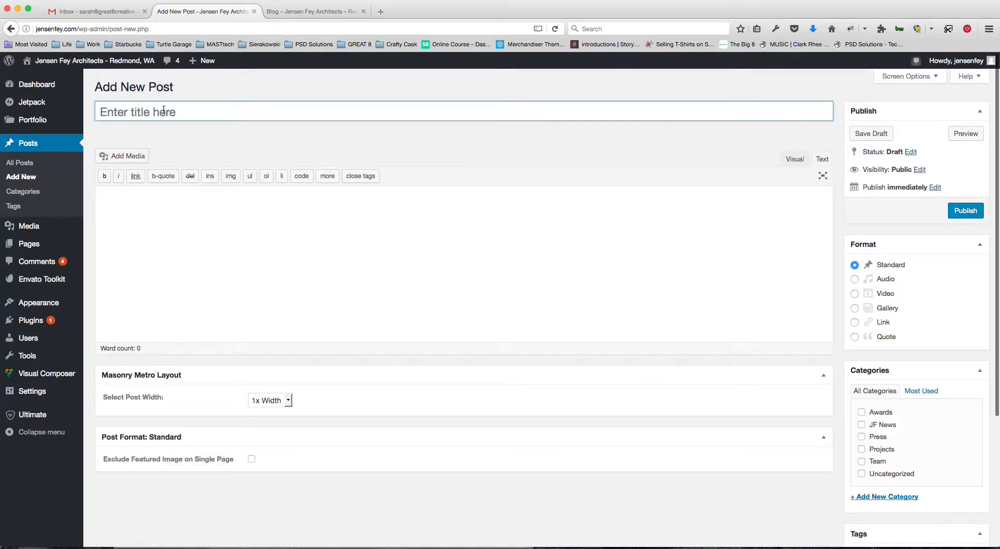
{"action": "left_click", "coordinate": [133, 206]}
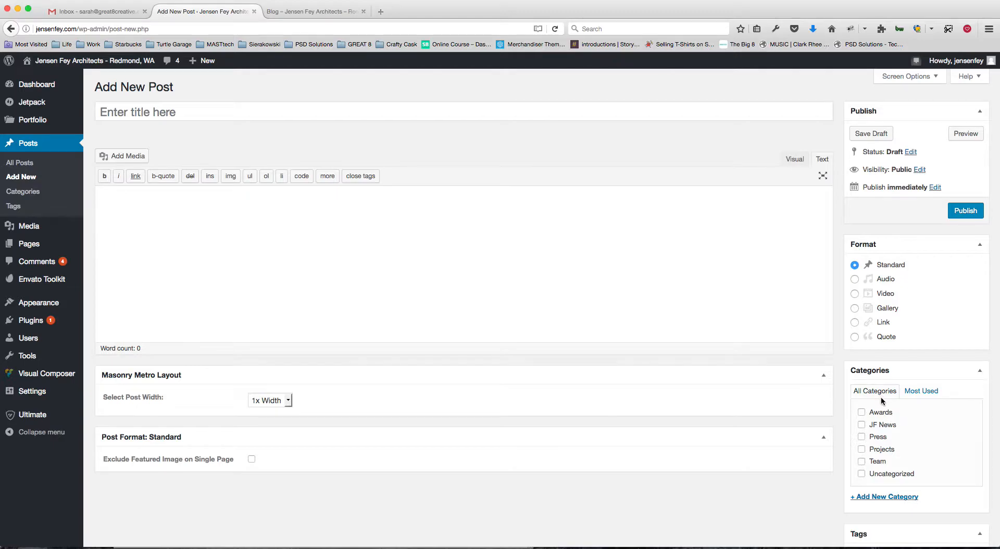
{"action": "scroll", "coordinate": [885, 401], "scroll_direction": "down", "scroll_amount": 2}
{"action": "scroll", "coordinate": [892, 407], "scroll_direction": "down", "scroll_amount": 5}
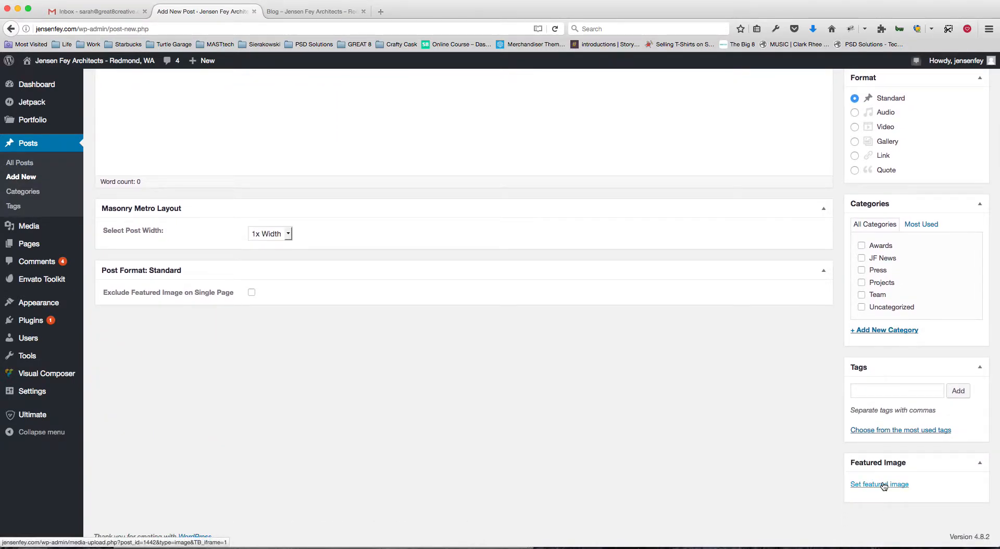
{"action": "scroll", "coordinate": [883, 487], "scroll_direction": "up", "scroll_amount": 4}
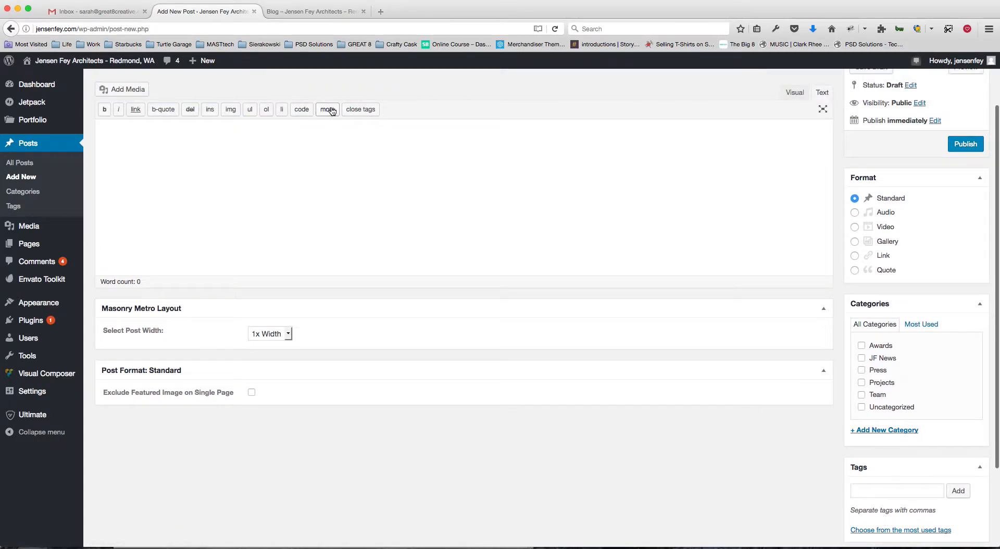
{"action": "scroll", "coordinate": [445, 285], "scroll_direction": "up", "scroll_amount": 3}
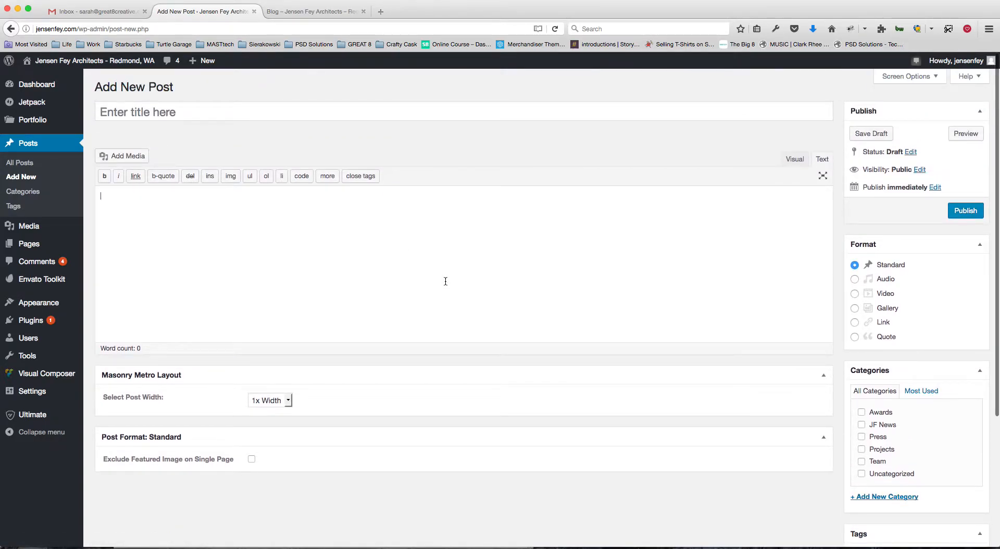